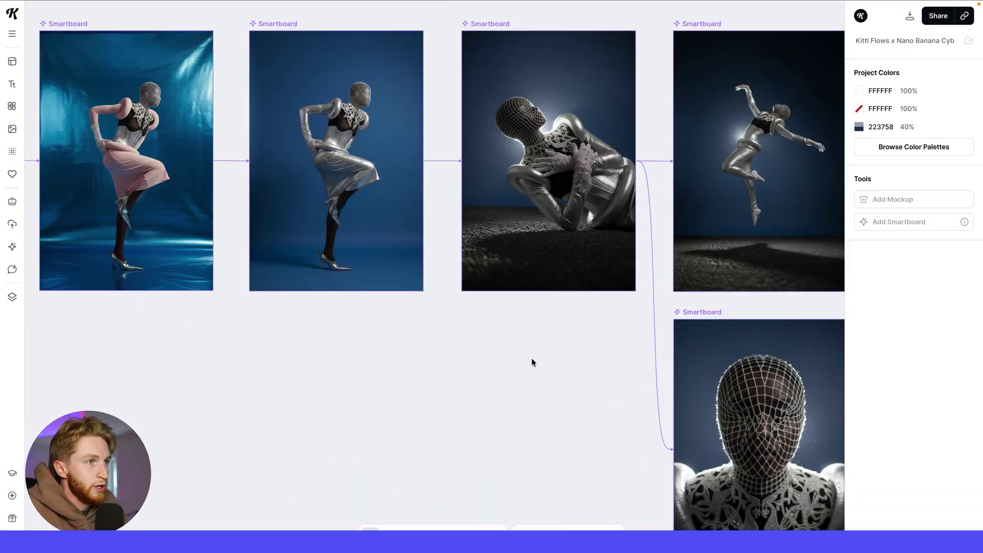
Review the first Start here moodboard and the generation prompt of its first Smartboard
{"action": "scroll", "coordinate": [532, 358], "scroll_direction": "down", "scroll_amount": 5}
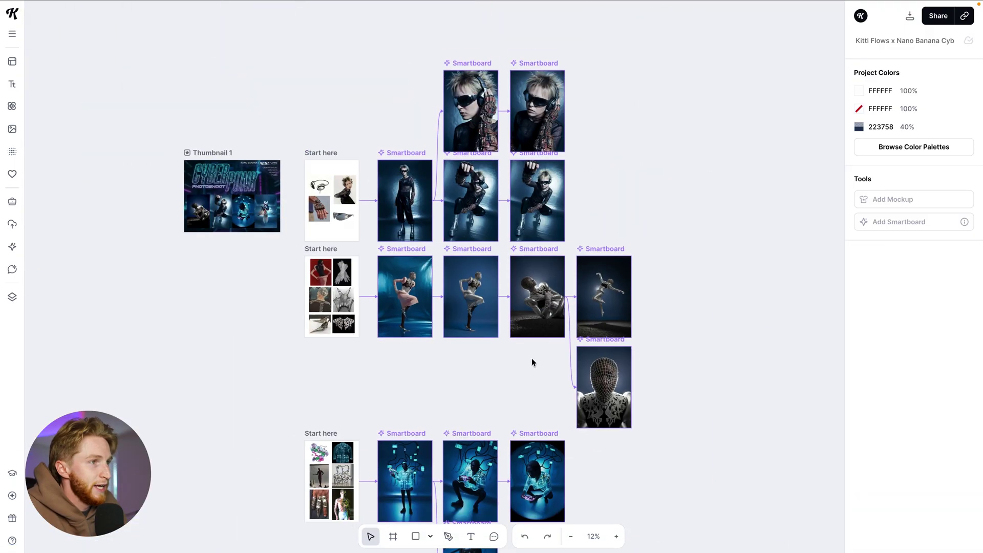
{"action": "scroll", "coordinate": [500, 349], "scroll_direction": "up", "scroll_amount": 5}
{"action": "scroll", "coordinate": [490, 352], "scroll_direction": "up", "scroll_amount": 2}
{"action": "scroll", "coordinate": [489, 353], "scroll_direction": "right", "scroll_amount": 2}
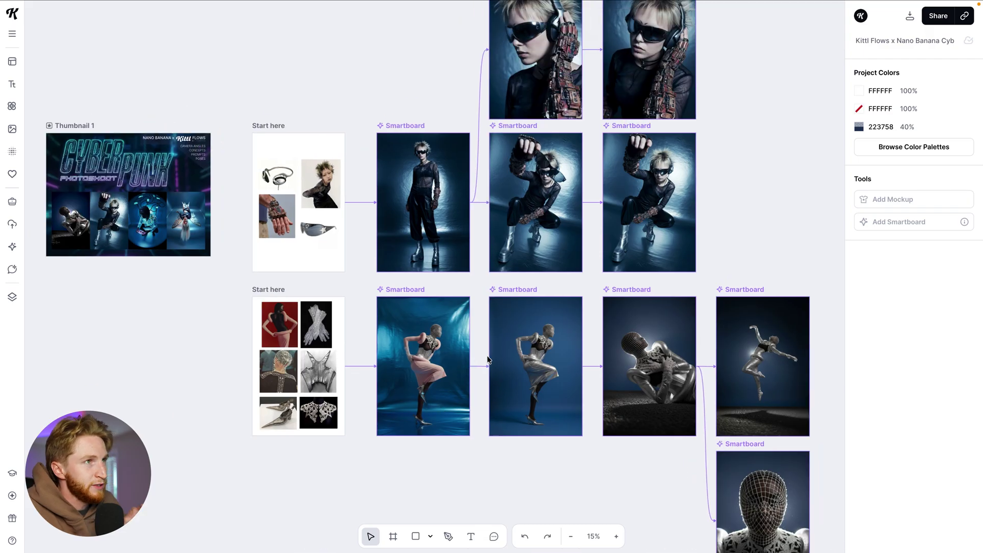
{"action": "scroll", "coordinate": [492, 356], "scroll_direction": "right", "scroll_amount": 3}
{"action": "scroll", "coordinate": [492, 357], "scroll_direction": "down", "scroll_amount": 2}
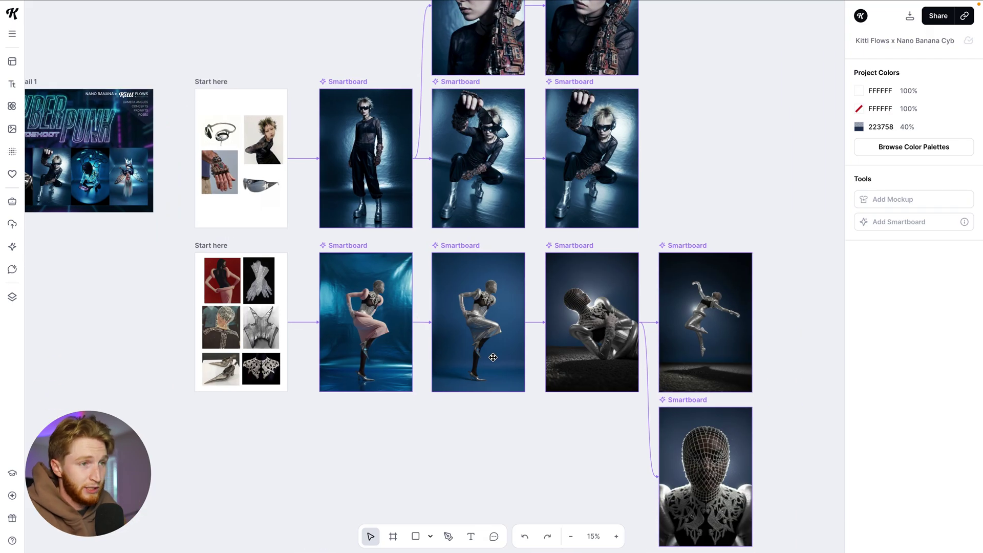
{"action": "scroll", "coordinate": [493, 357], "scroll_direction": "down", "scroll_amount": 7}
{"action": "scroll", "coordinate": [493, 357], "scroll_direction": "left", "scroll_amount": 2}
{"action": "scroll", "coordinate": [493, 358], "scroll_direction": "down", "scroll_amount": 3}
{"action": "scroll", "coordinate": [494, 357], "scroll_direction": "up", "scroll_amount": 10}
{"action": "scroll", "coordinate": [493, 357], "scroll_direction": "left", "scroll_amount": 1}
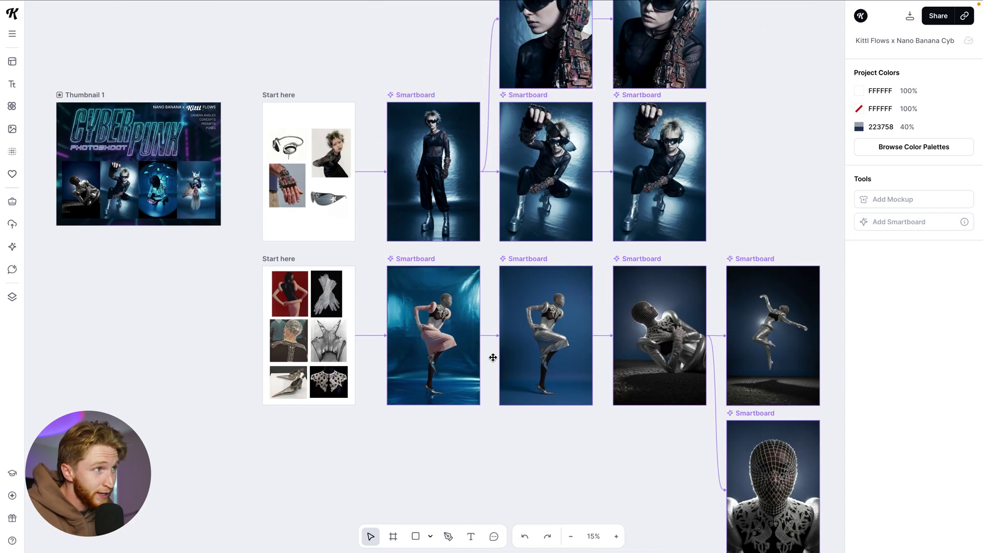
{"action": "scroll", "coordinate": [493, 357], "scroll_direction": "up", "scroll_amount": 2}
{"action": "scroll", "coordinate": [493, 358], "scroll_direction": "left", "scroll_amount": 4}
{"action": "scroll", "coordinate": [419, 186], "scroll_direction": "up", "scroll_amount": 5}
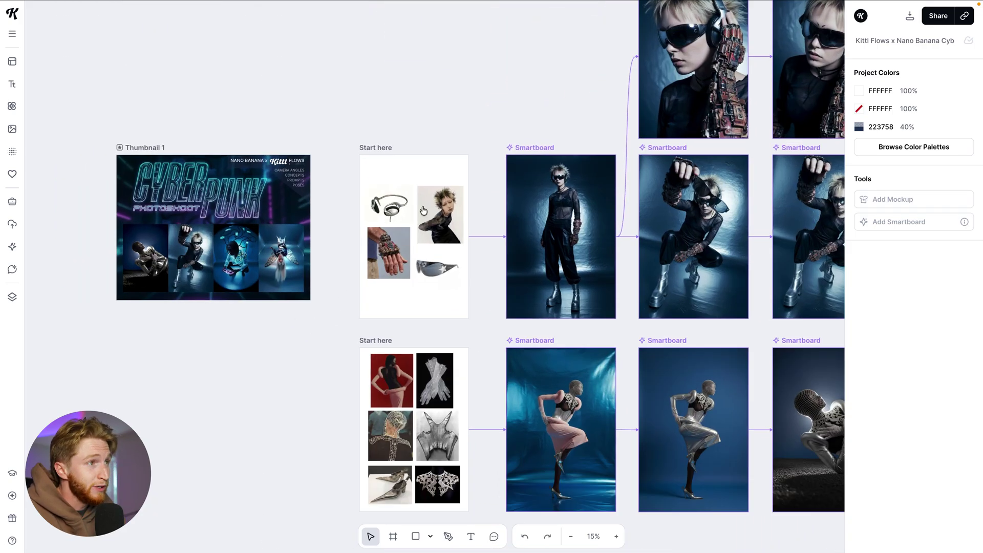
{"action": "left_click", "coordinate": [326, 101]}
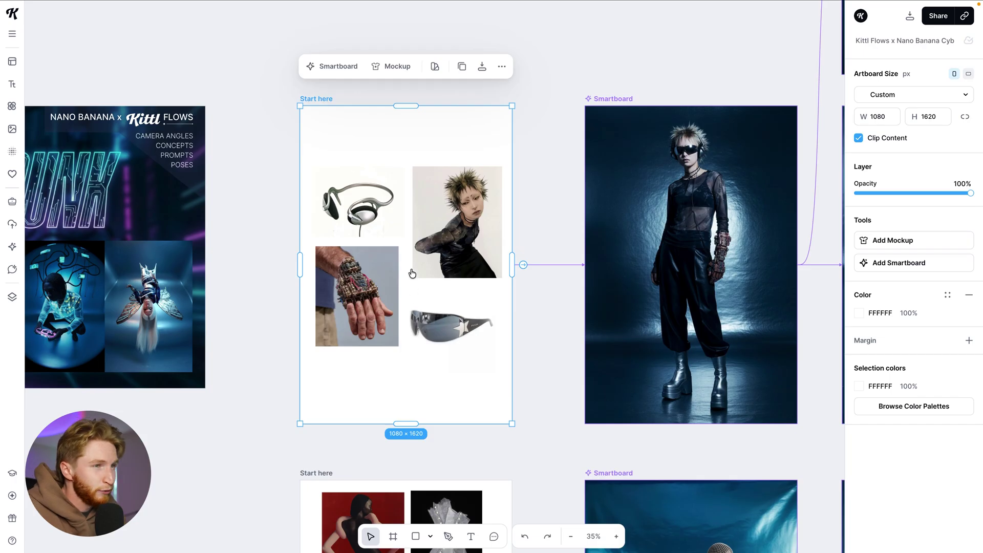
{"action": "scroll", "coordinate": [407, 257], "scroll_direction": "right", "scroll_amount": 3}
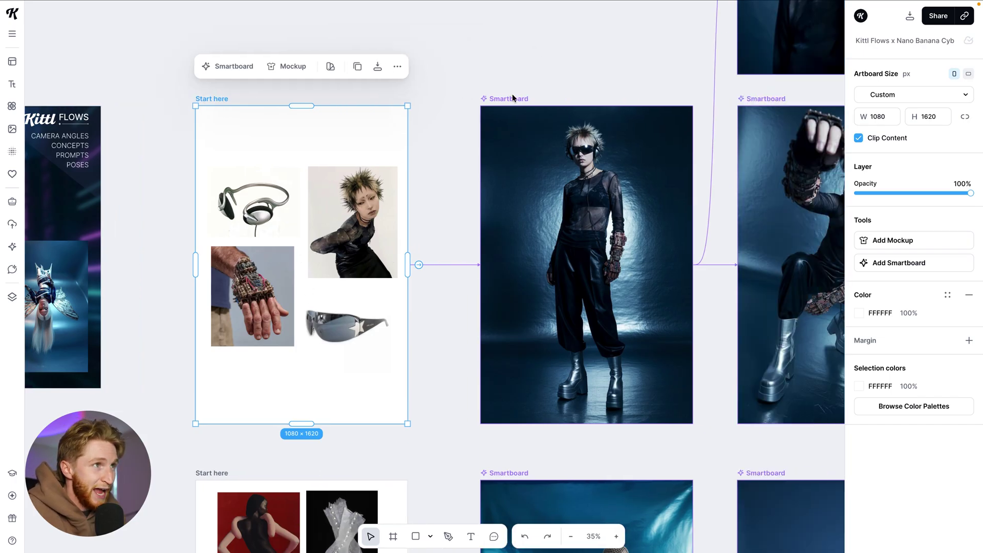
{"action": "left_click", "coordinate": [446, 263]}
{"action": "left_click", "coordinate": [589, 272]}
{"action": "scroll", "coordinate": [872, 194], "scroll_direction": "down", "scroll_amount": 2}
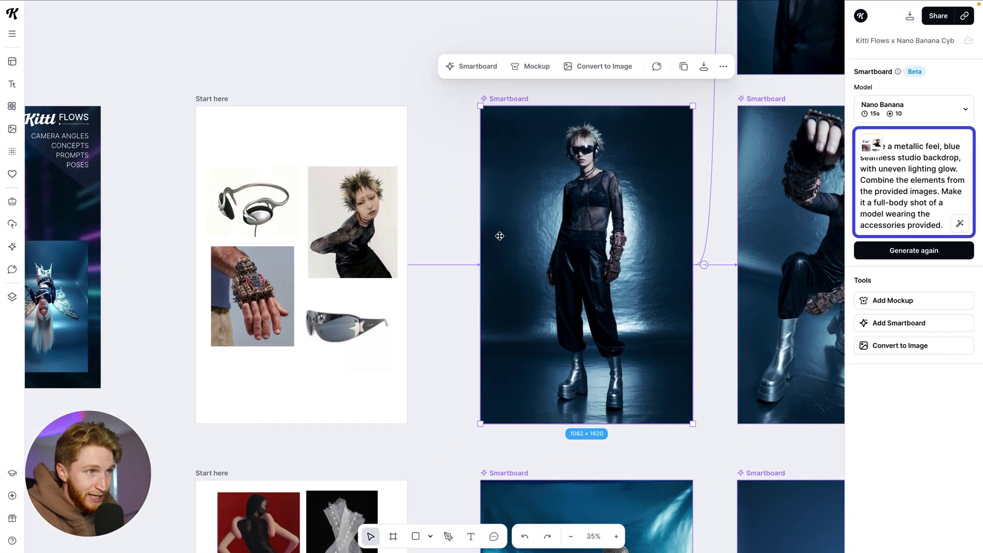
{"action": "scroll", "coordinate": [499, 236], "scroll_direction": "right", "scroll_amount": 2}
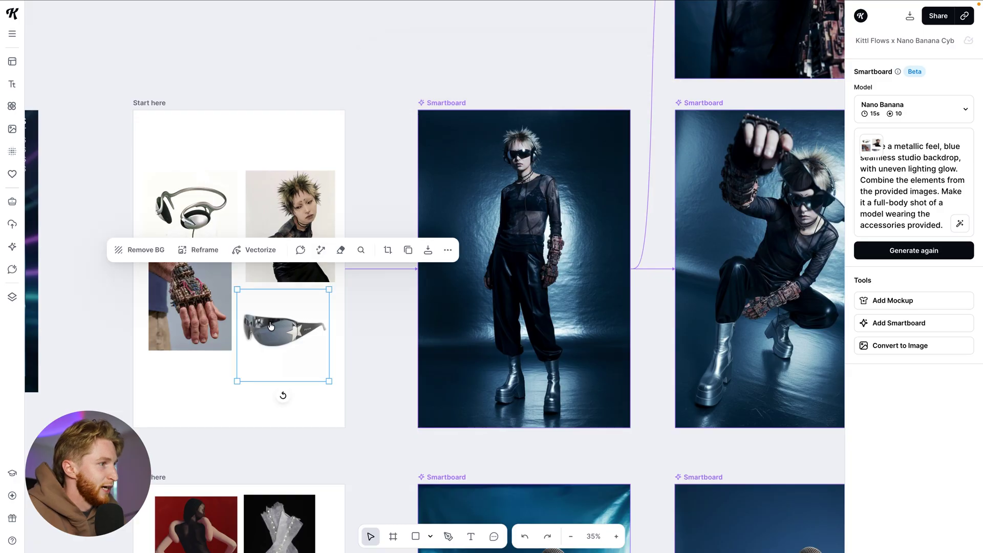
{"action": "scroll", "coordinate": [270, 327], "scroll_direction": "up", "scroll_amount": 4}
Inspect the hand accessory, spiky-haired model and headphones images in the moodboard
{"action": "left_click", "coordinate": [229, 286]}
{"action": "left_click", "coordinate": [359, 193]}
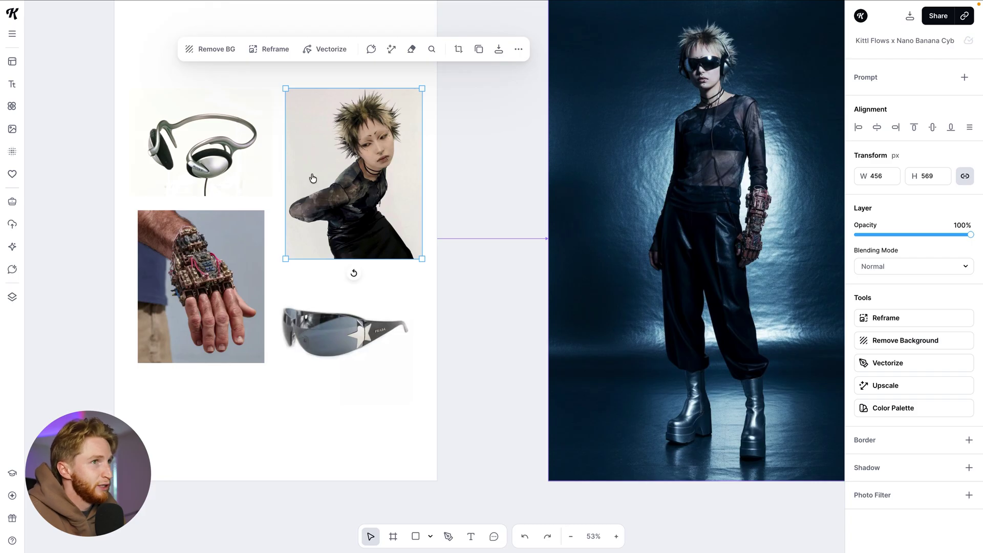
{"action": "left_click", "coordinate": [152, 175]}
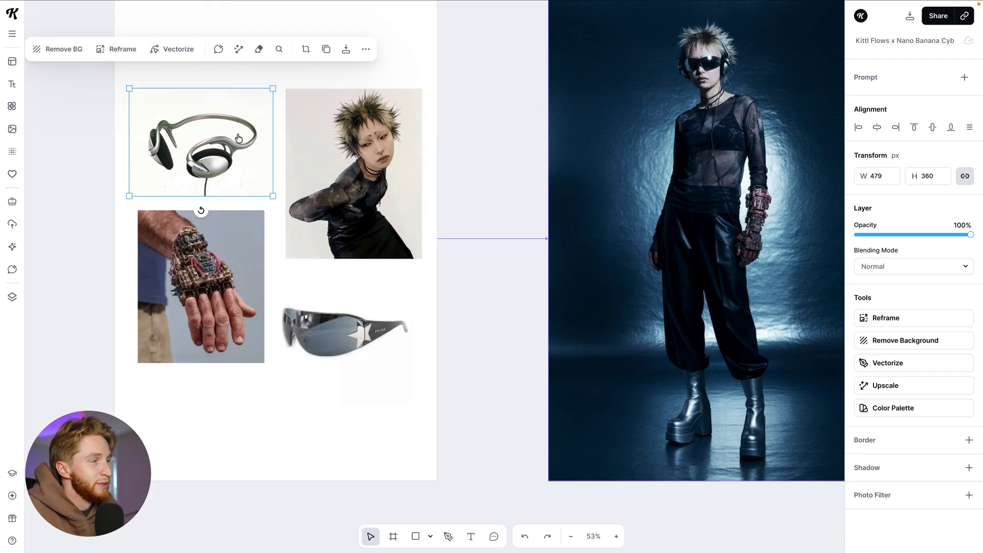
{"action": "scroll", "coordinate": [335, 221], "scroll_direction": "right", "scroll_amount": 10}
{"action": "scroll", "coordinate": [505, 263], "scroll_direction": "down", "scroll_amount": 3}
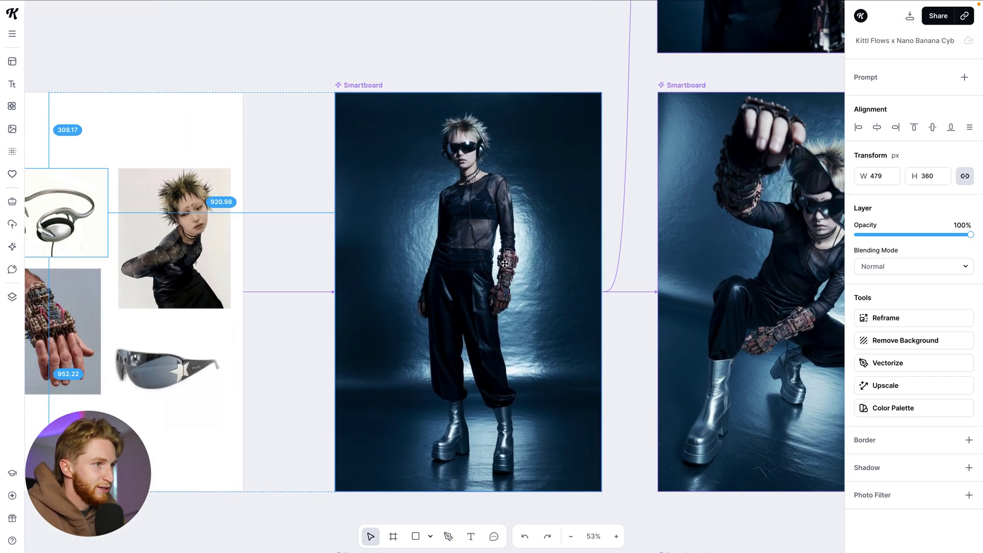
Read the first Smartboard's prompt, highlighting the part about wearing the accessories
{"action": "left_click", "coordinate": [372, 86]}
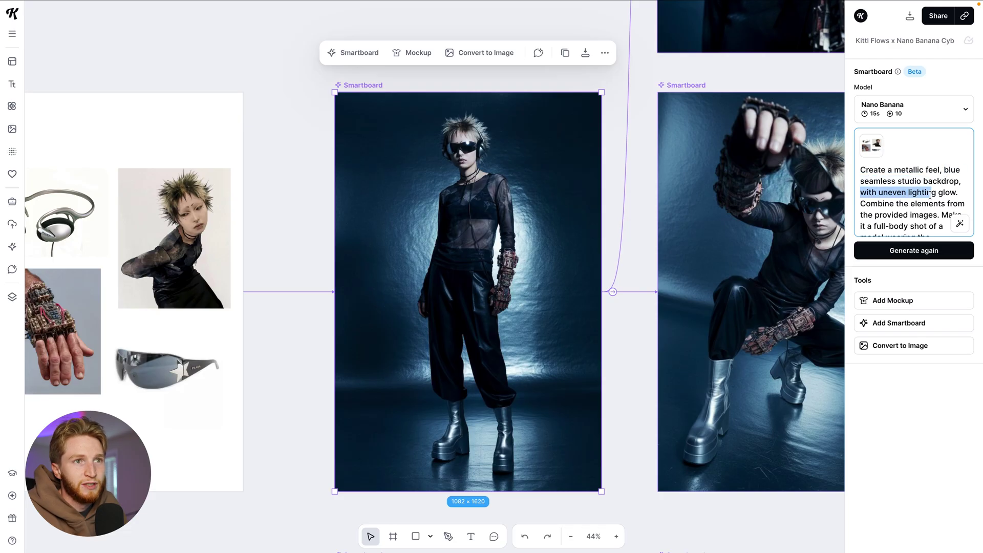
{"action": "scroll", "coordinate": [909, 196], "scroll_direction": "down", "scroll_amount": 2}
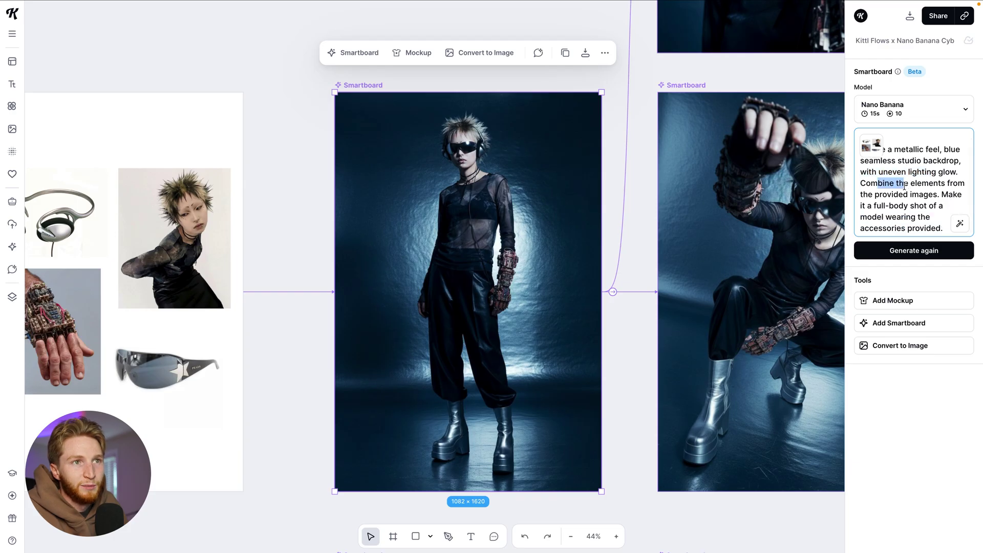
{"action": "scroll", "coordinate": [922, 200], "scroll_direction": "down", "scroll_amount": 1}
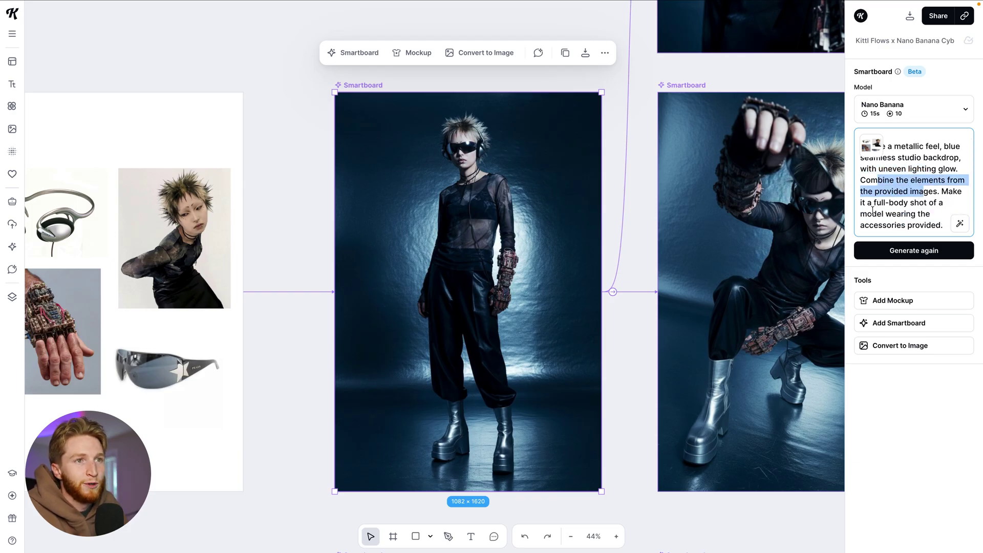
{"action": "left_click_drag", "start_coordinate": [876, 214], "coordinate": [926, 225]}
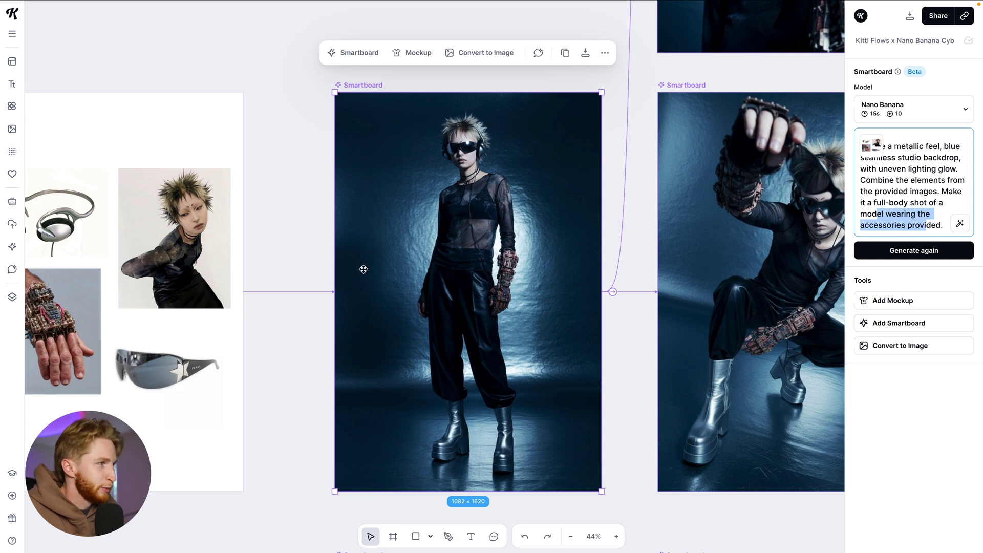
{"action": "left_click", "coordinate": [280, 264]}
{"action": "scroll", "coordinate": [257, 276], "scroll_direction": "right", "scroll_amount": 5}
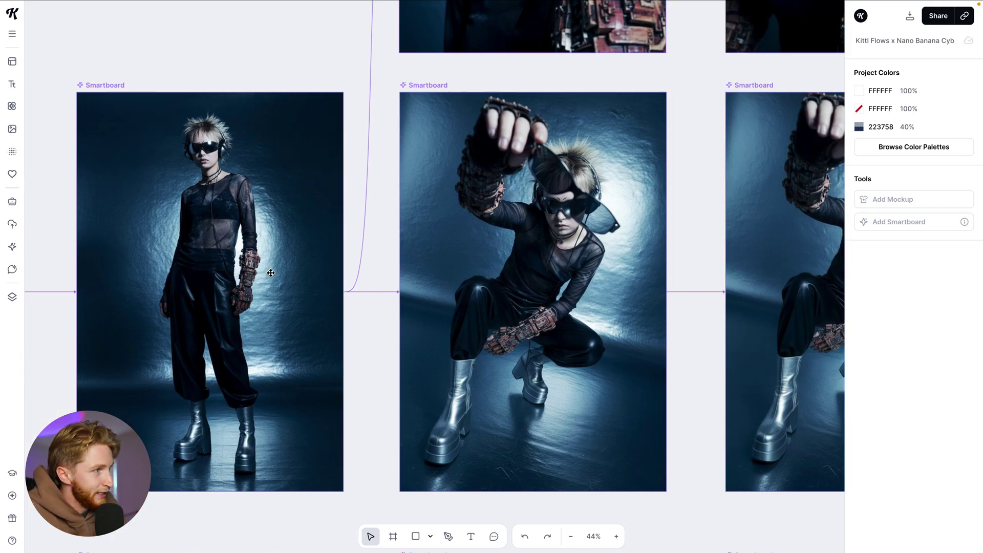
Read the second Smartboard's head-near-camera and tilted-image prompt, then the third's shades-removal prompt
{"action": "left_click", "coordinate": [436, 92]}
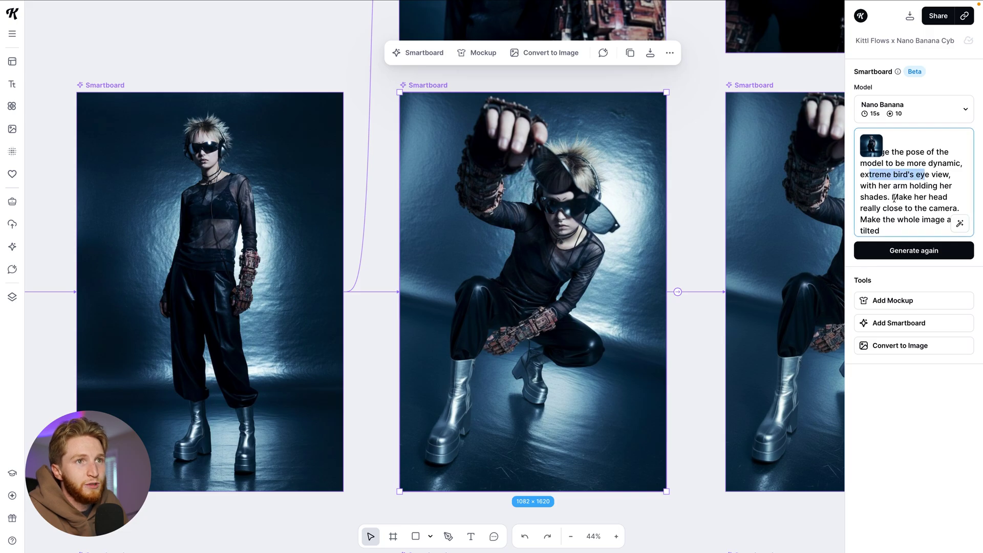
{"action": "left_click_drag", "start_coordinate": [894, 197], "coordinate": [933, 211]}
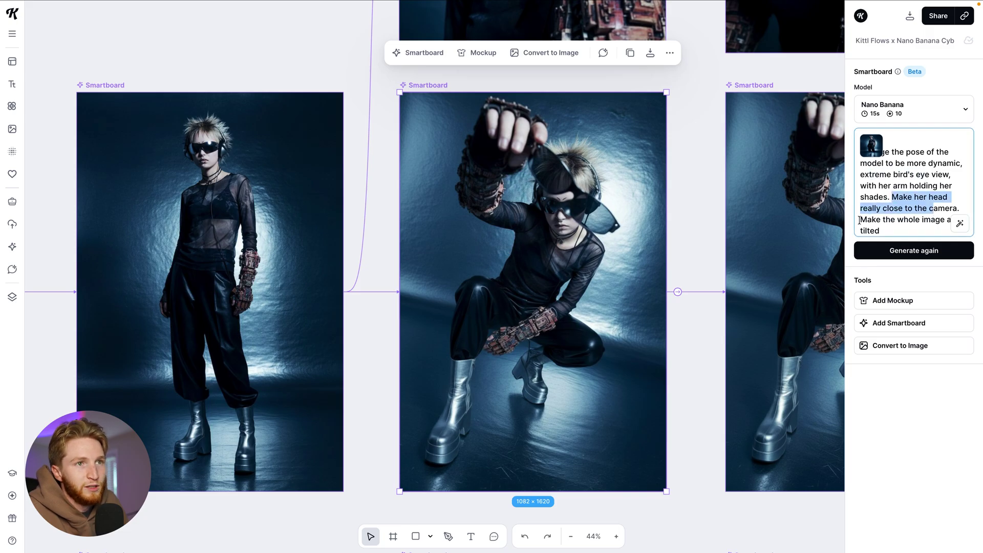
{"action": "left_click_drag", "start_coordinate": [859, 219], "coordinate": [881, 231]}
{"action": "scroll", "coordinate": [831, 216], "scroll_direction": "right", "scroll_amount": 6}
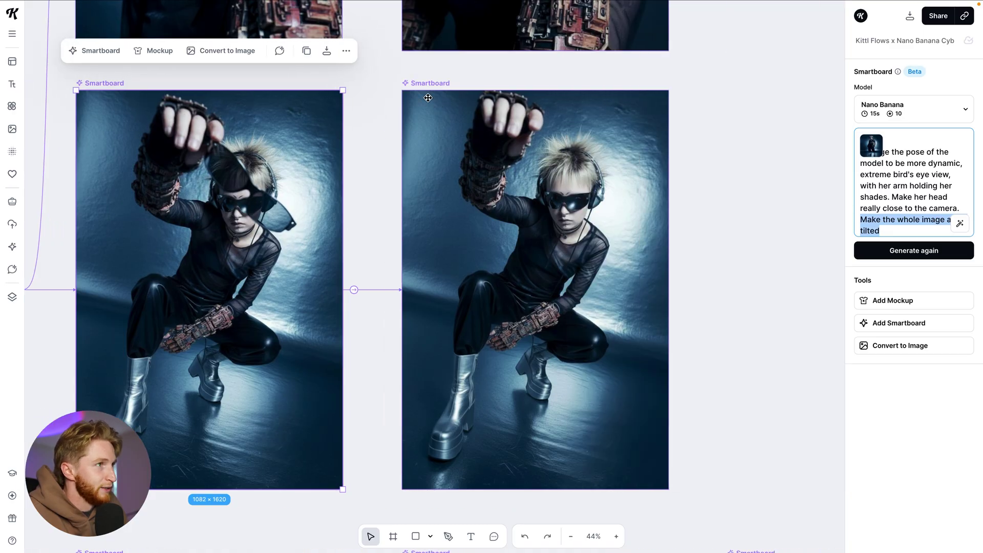
{"action": "left_click", "coordinate": [428, 98]}
{"action": "left_click_drag", "start_coordinate": [950, 189], "coordinate": [840, 150]}
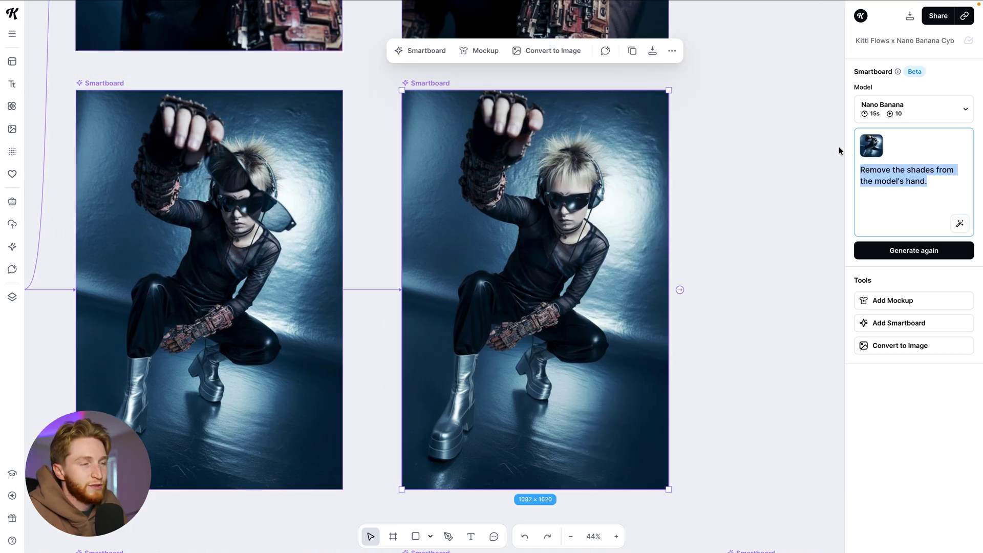
{"action": "left_click", "coordinate": [687, 237]}
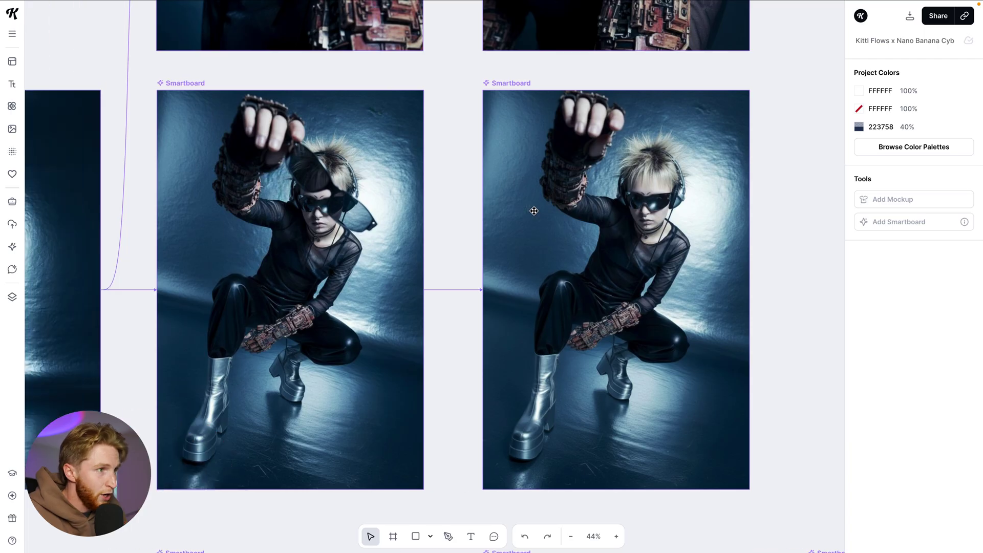
Move to the next moodboard and inspect the net-head, corset and lace collar reference images
{"action": "scroll", "coordinate": [531, 215], "scroll_direction": "down", "scroll_amount": 5}
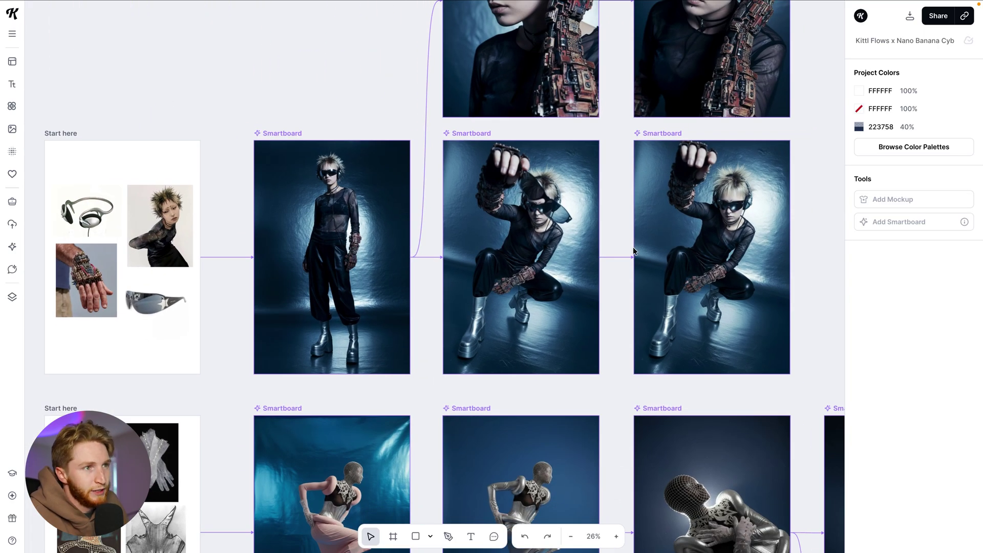
{"action": "scroll", "coordinate": [599, 292], "scroll_direction": "down", "scroll_amount": 5}
{"action": "scroll", "coordinate": [600, 291], "scroll_direction": "left", "scroll_amount": 2}
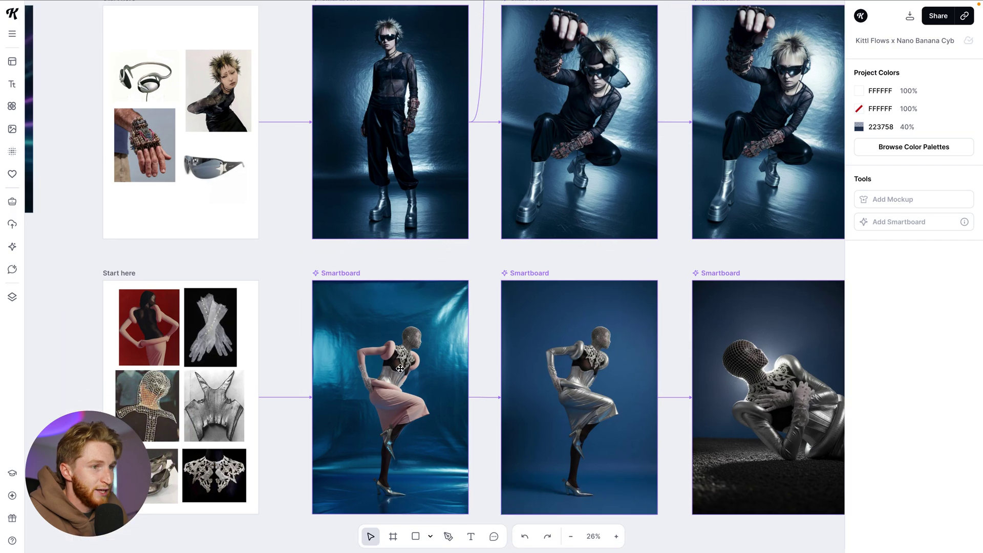
{"action": "scroll", "coordinate": [568, 316], "scroll_direction": "right", "scroll_amount": 4}
{"action": "scroll", "coordinate": [568, 316], "scroll_direction": "up", "scroll_amount": 1}
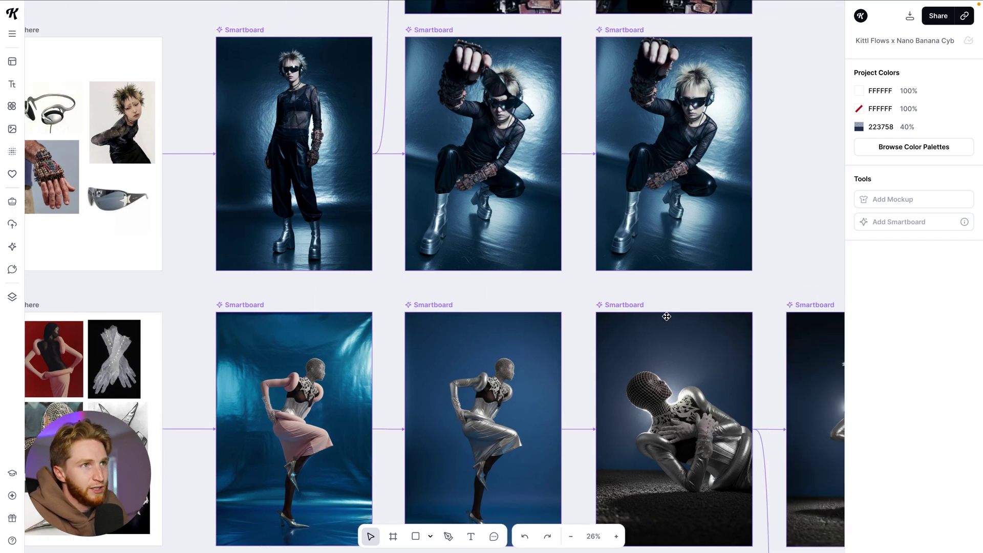
{"action": "scroll", "coordinate": [511, 272], "scroll_direction": "up", "scroll_amount": 3}
{"action": "scroll", "coordinate": [511, 272], "scroll_direction": "right", "scroll_amount": 3}
{"action": "scroll", "coordinate": [527, 246], "scroll_direction": "up", "scroll_amount": 3}
{"action": "scroll", "coordinate": [547, 217], "scroll_direction": "up", "scroll_amount": 1}
{"action": "scroll", "coordinate": [548, 217], "scroll_direction": "left", "scroll_amount": 1}
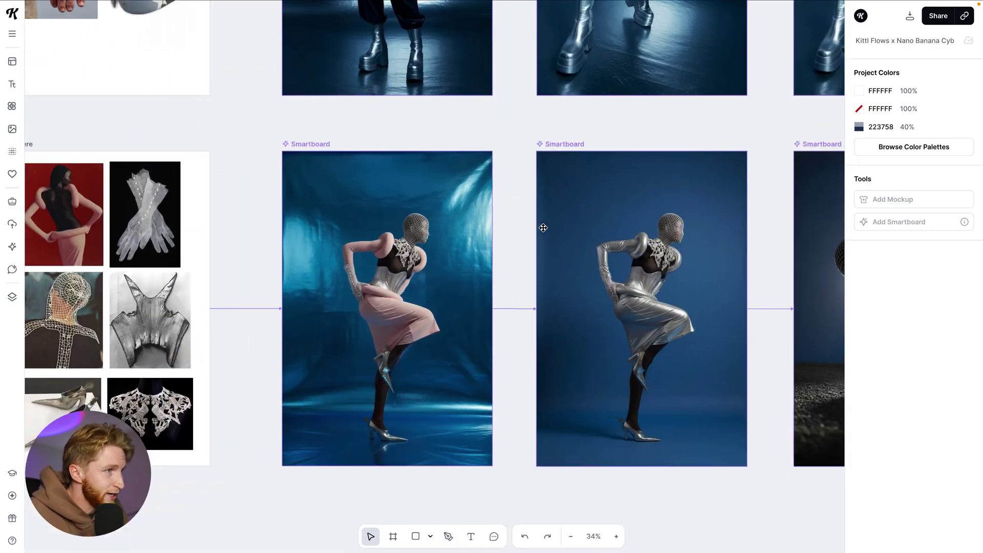
{"action": "scroll", "coordinate": [544, 228], "scroll_direction": "down", "scroll_amount": 3}
{"action": "scroll", "coordinate": [178, 85], "scroll_direction": "left", "scroll_amount": 4}
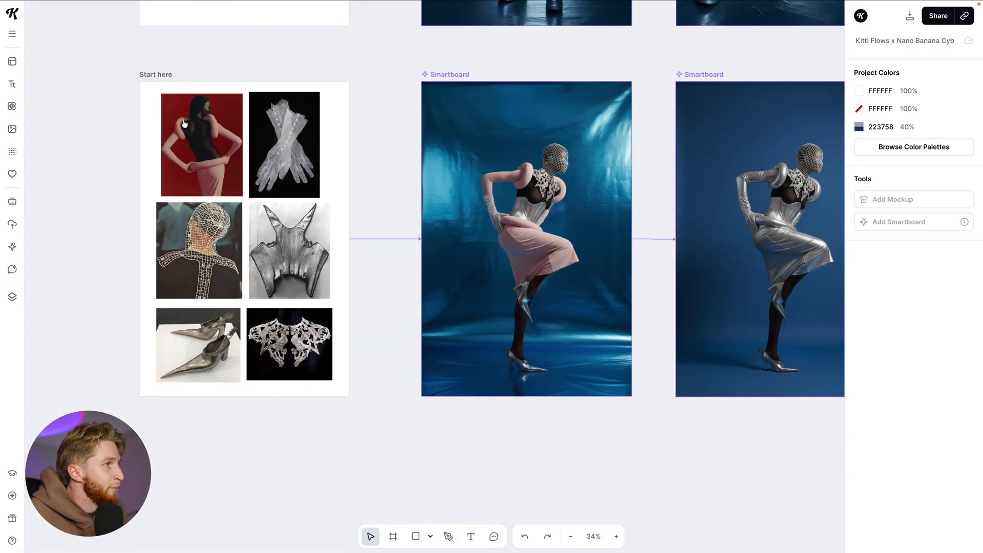
{"action": "scroll", "coordinate": [203, 137], "scroll_direction": "up", "scroll_amount": 3}
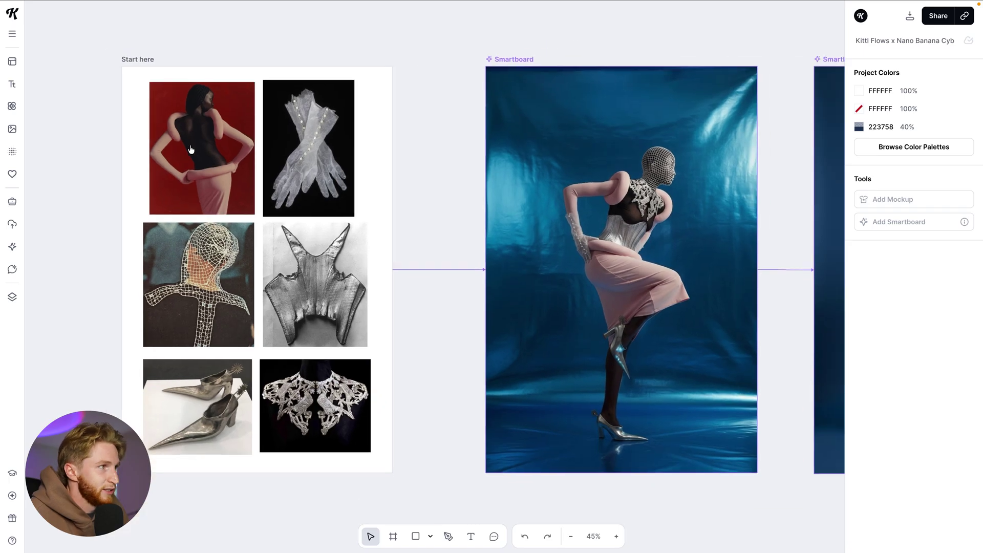
{"action": "scroll", "coordinate": [190, 149], "scroll_direction": "right", "scroll_amount": 1}
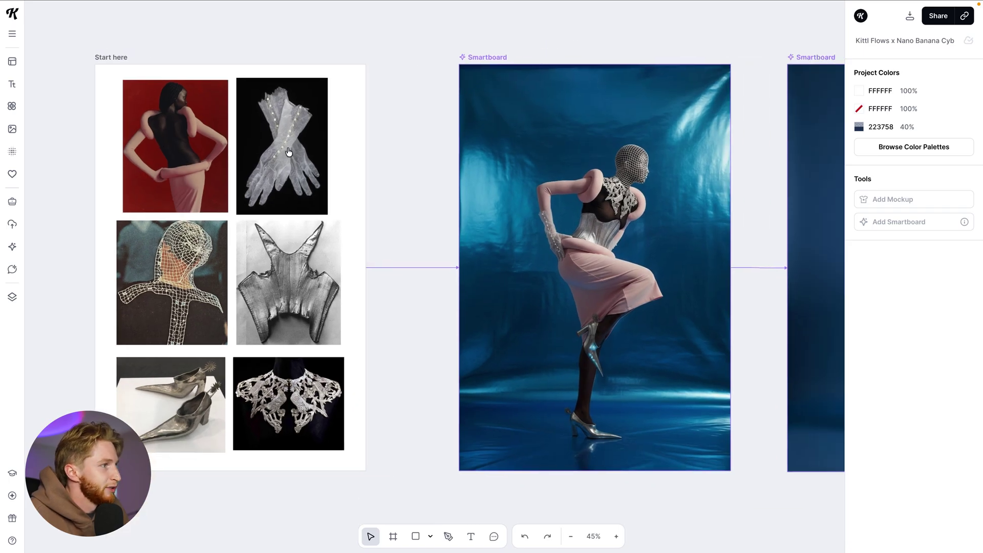
{"action": "left_click", "coordinate": [151, 298]}
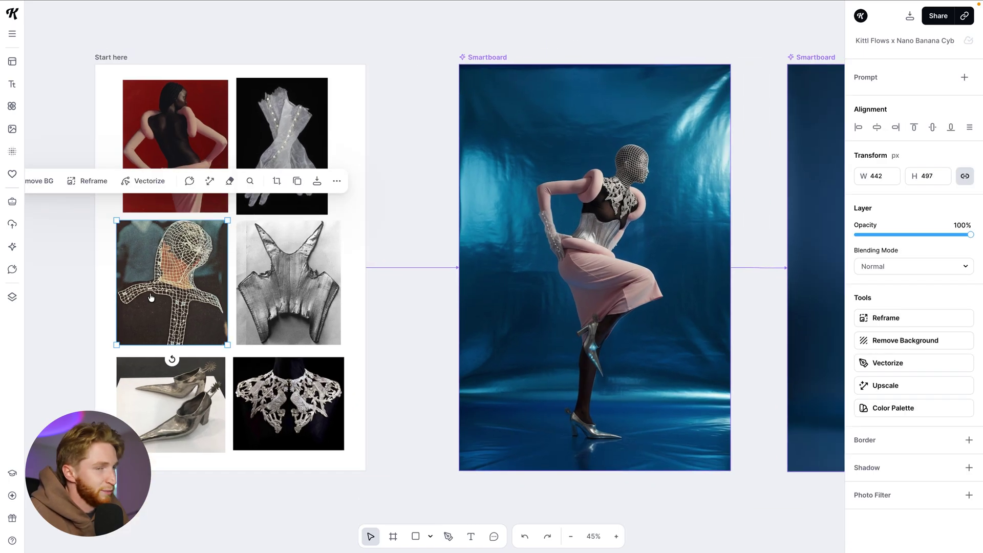
{"action": "left_click", "coordinate": [296, 282]}
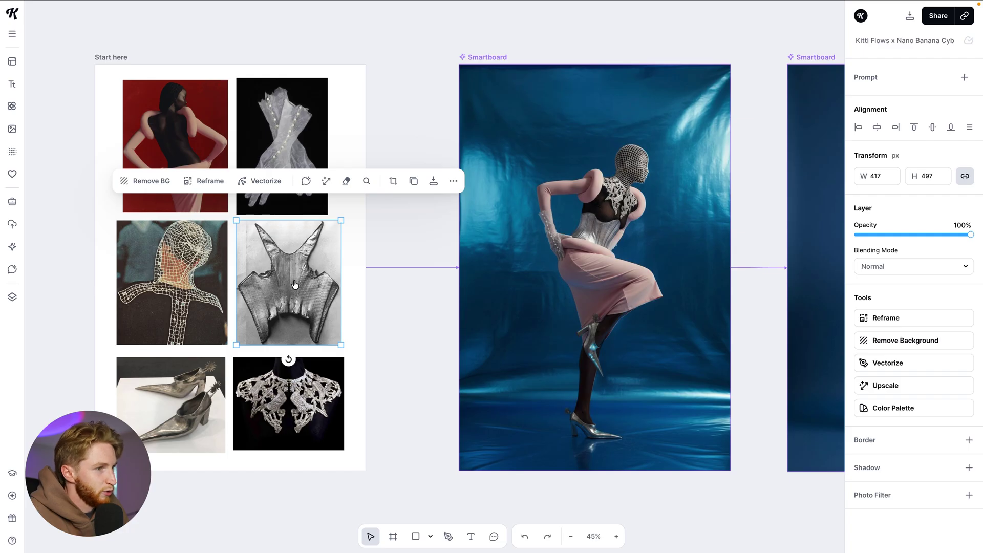
{"action": "left_click", "coordinate": [220, 376]}
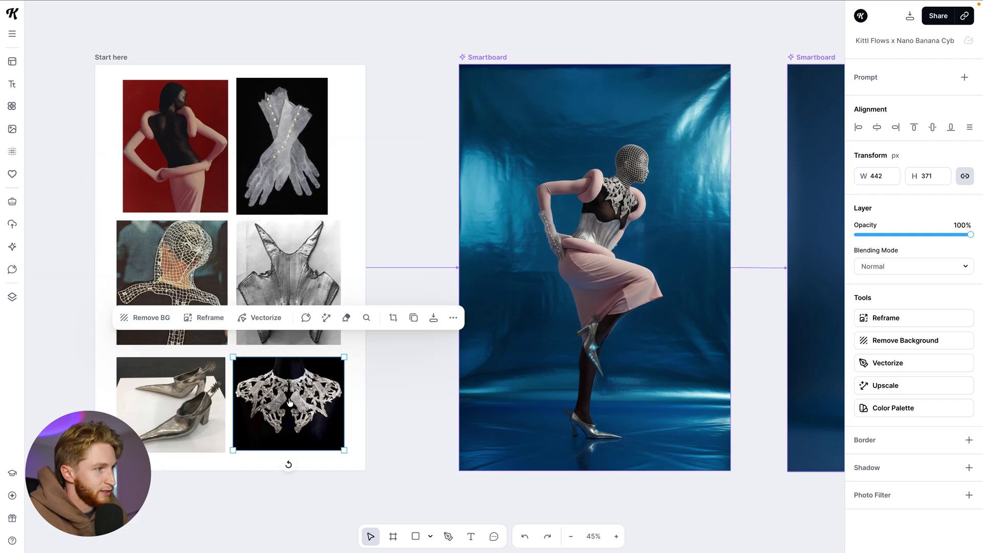
{"action": "scroll", "coordinate": [312, 368], "scroll_direction": "right", "scroll_amount": 2}
Read the prompts of the first, silver-outfit and lying-figure Smartboards in this flow
{"action": "left_click", "coordinate": [436, 56]}
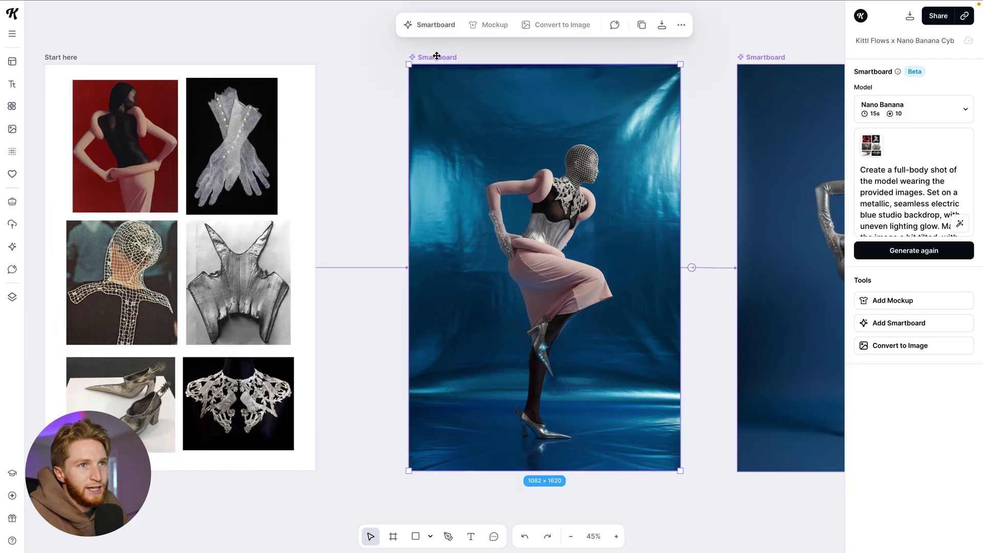
{"action": "scroll", "coordinate": [479, 131], "scroll_direction": "right", "scroll_amount": 3}
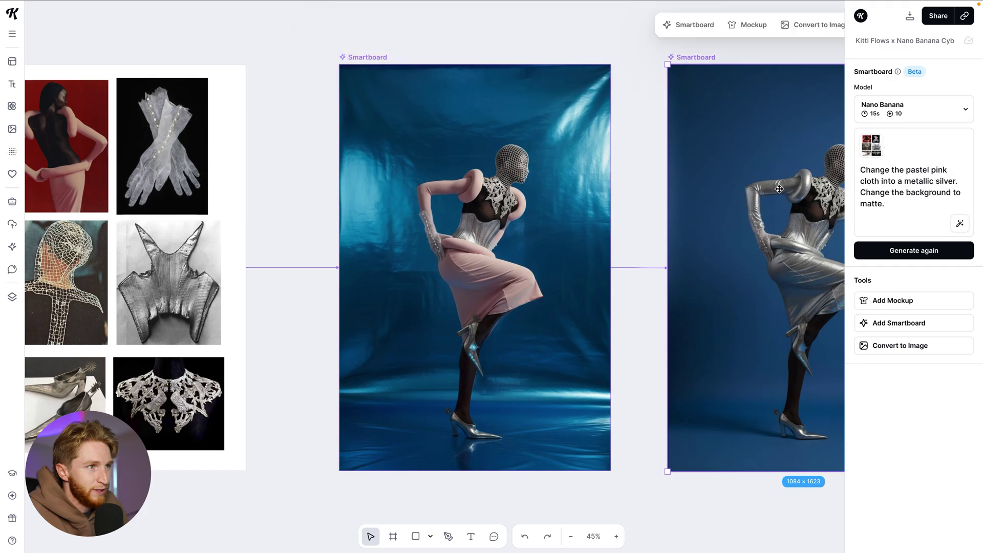
{"action": "scroll", "coordinate": [776, 189], "scroll_direction": "right", "scroll_amount": 3}
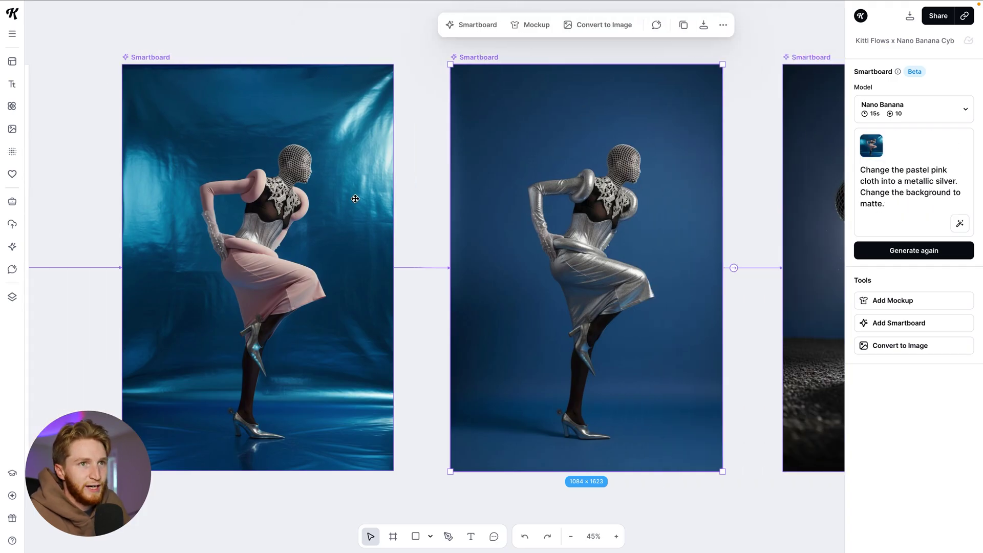
{"action": "left_click", "coordinate": [147, 56]}
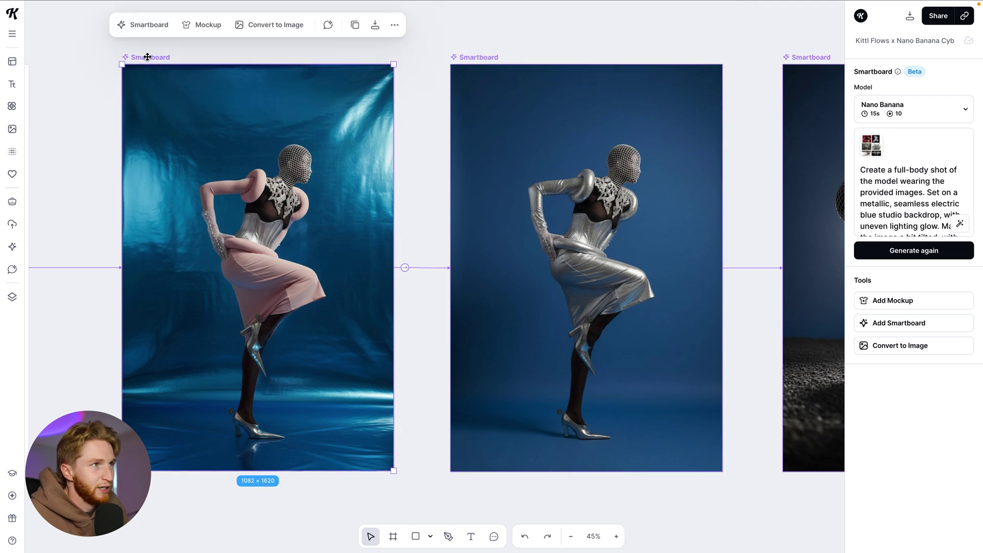
{"action": "left_click", "coordinate": [520, 217]}
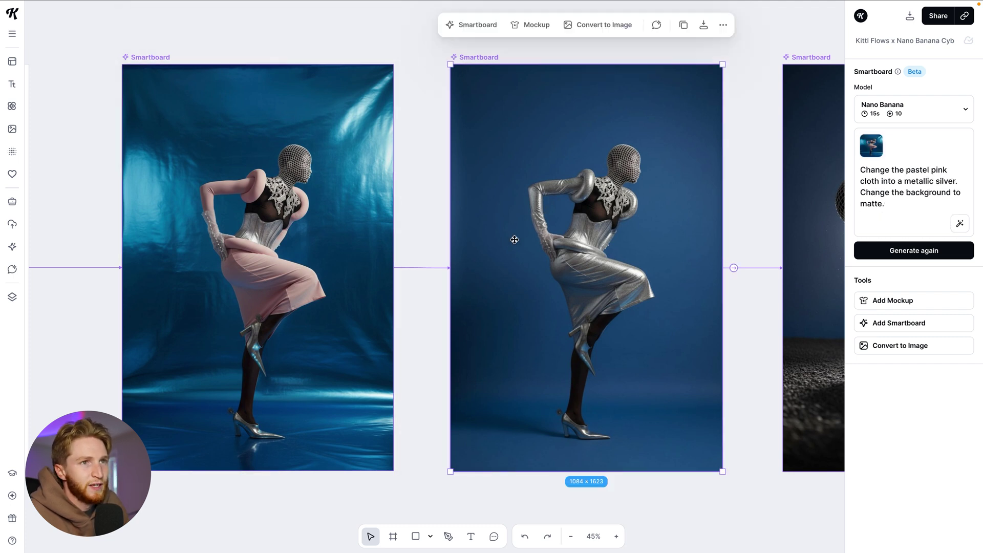
{"action": "scroll", "coordinate": [520, 217], "scroll_direction": "right", "scroll_amount": 5}
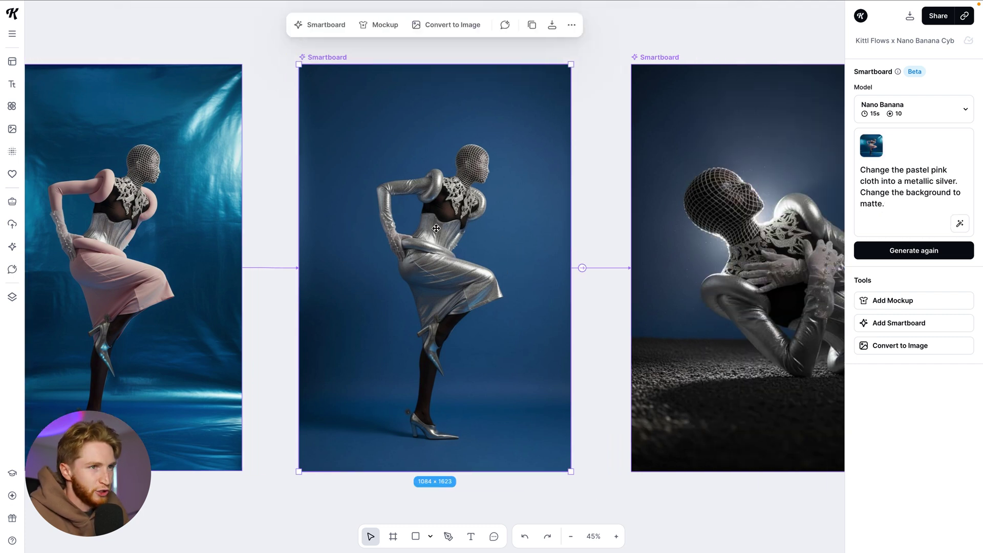
{"action": "scroll", "coordinate": [436, 227], "scroll_direction": "right", "scroll_amount": 4}
{"action": "left_click", "coordinate": [526, 211]}
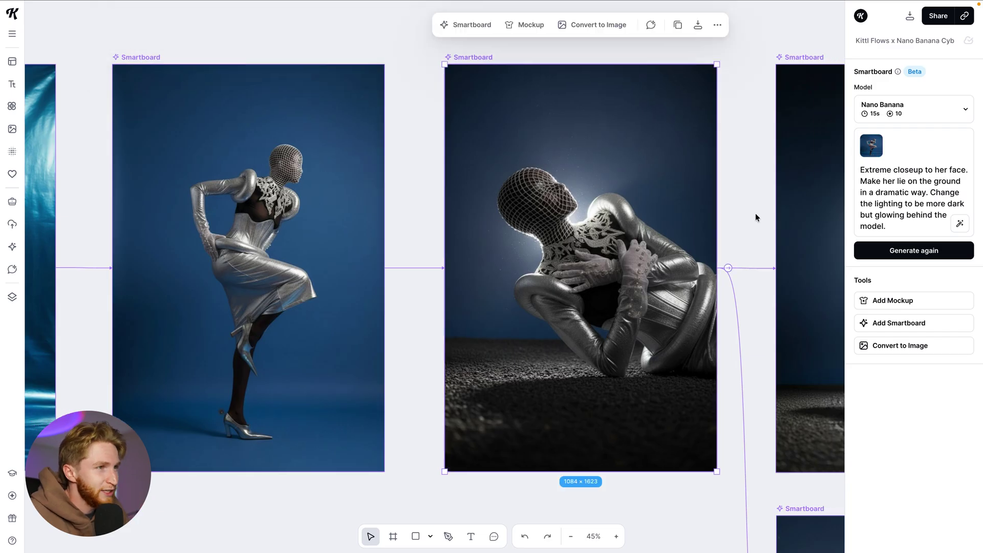
Read the prompts of the floating-figure and face close-up Smartboards
{"action": "scroll", "coordinate": [582, 269], "scroll_direction": "right", "scroll_amount": 3}
{"action": "scroll", "coordinate": [497, 284], "scroll_direction": "left", "scroll_amount": 1}
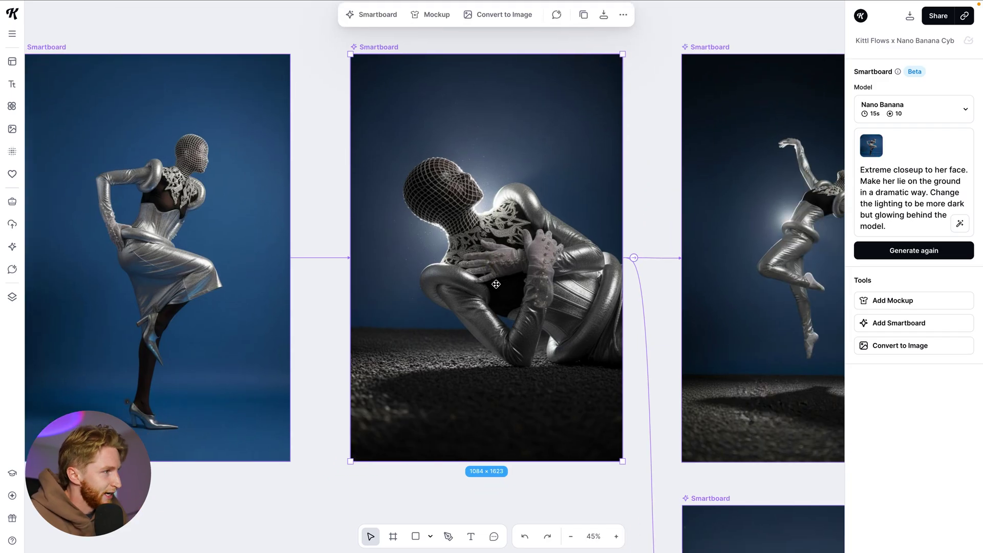
{"action": "scroll", "coordinate": [492, 297], "scroll_direction": "right", "scroll_amount": 1}
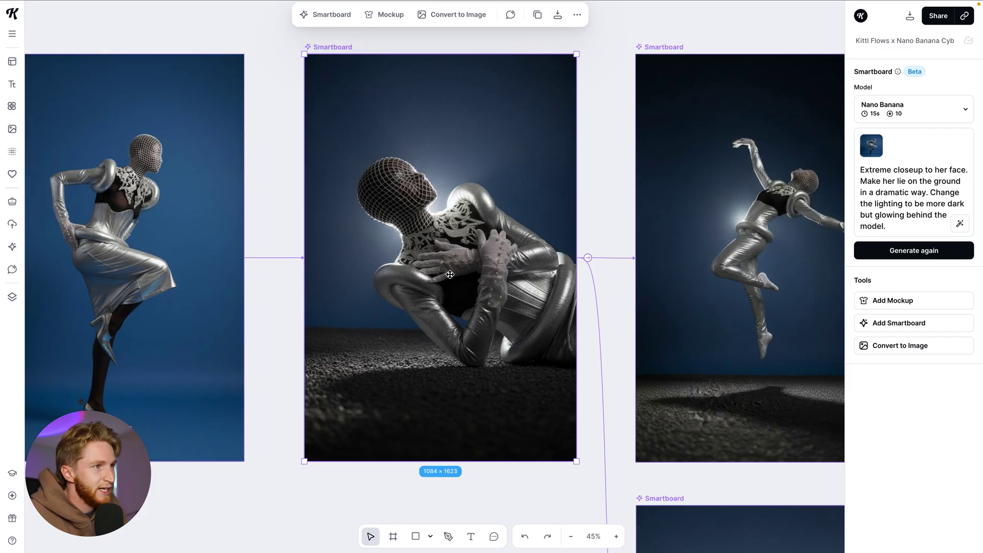
{"action": "scroll", "coordinate": [450, 274], "scroll_direction": "down", "scroll_amount": 2}
{"action": "scroll", "coordinate": [491, 271], "scroll_direction": "left", "scroll_amount": 10}
{"action": "scroll", "coordinate": [527, 268], "scroll_direction": "left", "scroll_amount": 1}
{"action": "scroll", "coordinate": [278, 270], "scroll_direction": "right", "scroll_amount": 20}
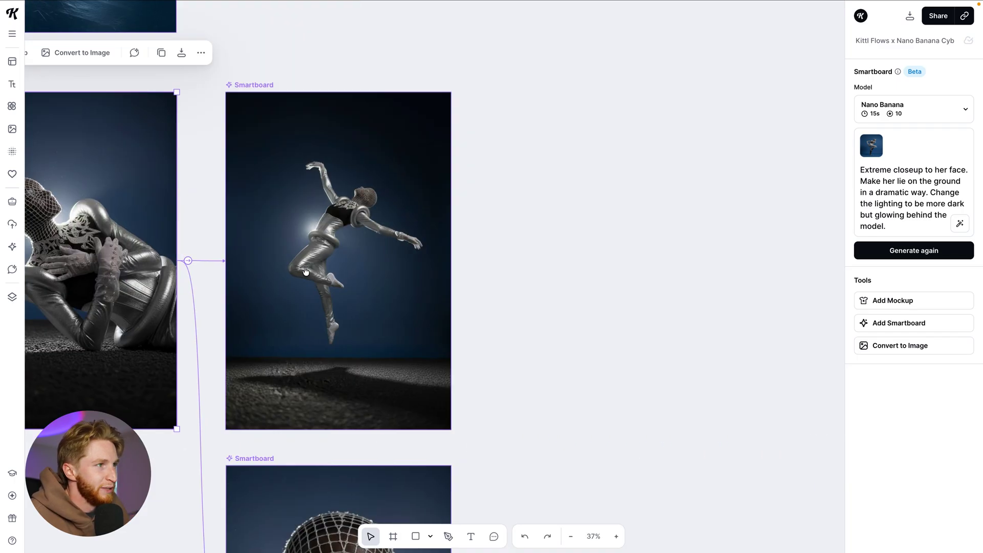
{"action": "scroll", "coordinate": [305, 272], "scroll_direction": "left", "scroll_amount": 6}
{"action": "left_click", "coordinate": [555, 234]}
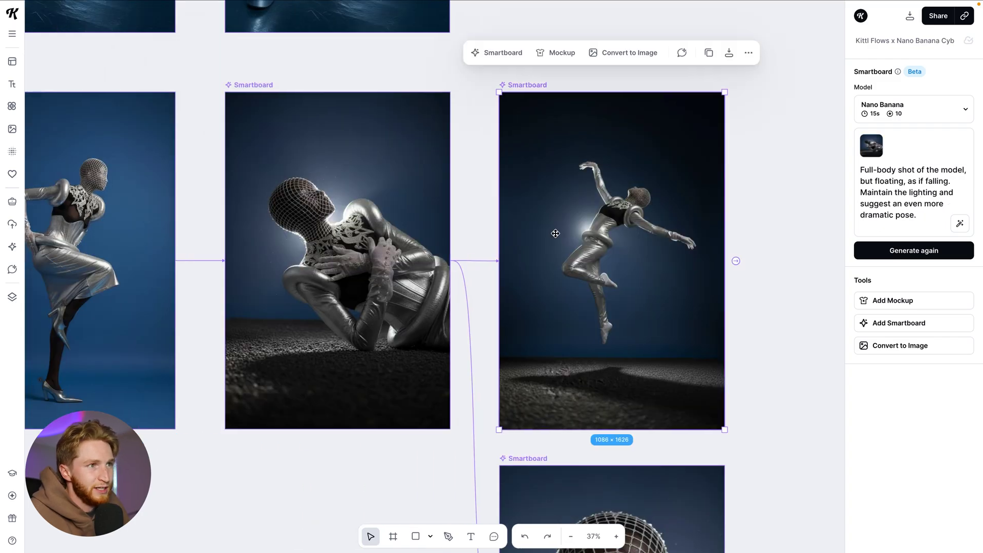
{"action": "scroll", "coordinate": [578, 244], "scroll_direction": "down", "scroll_amount": 6}
{"action": "left_click", "coordinate": [599, 300]}
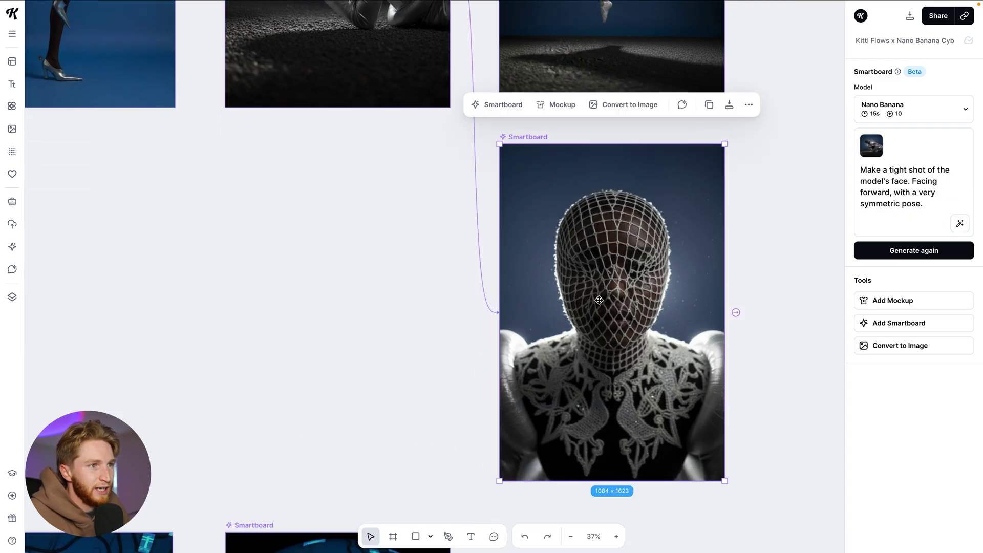
{"action": "scroll", "coordinate": [567, 276], "scroll_direction": "down", "scroll_amount": 5}
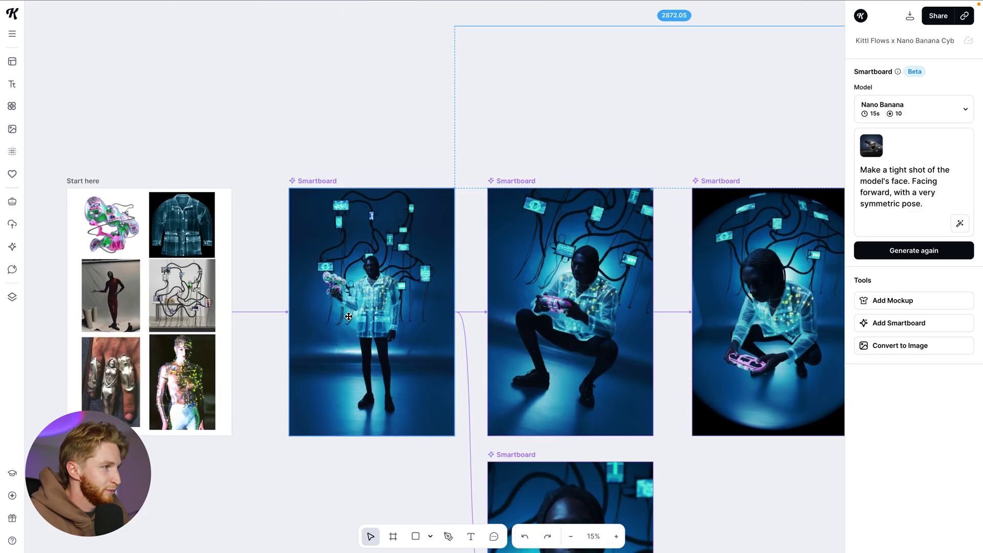
Read the crouching console Smartboard's prompt and look over the boards that follow it
{"action": "scroll", "coordinate": [349, 316], "scroll_direction": "up", "scroll_amount": 3}
{"action": "scroll", "coordinate": [348, 316], "scroll_direction": "left", "scroll_amount": 3}
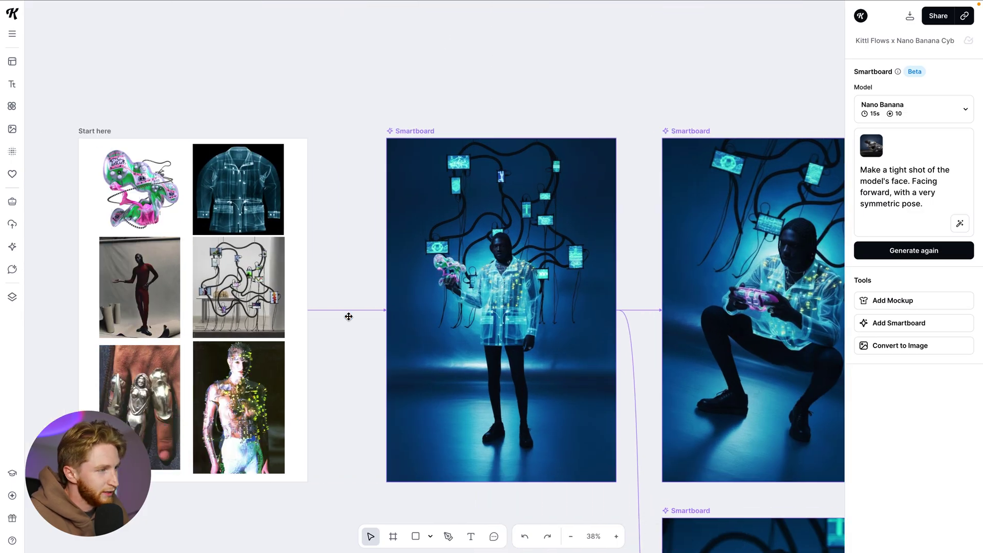
{"action": "scroll", "coordinate": [349, 316], "scroll_direction": "up", "scroll_amount": 2}
{"action": "scroll", "coordinate": [349, 317], "scroll_direction": "up", "scroll_amount": 2}
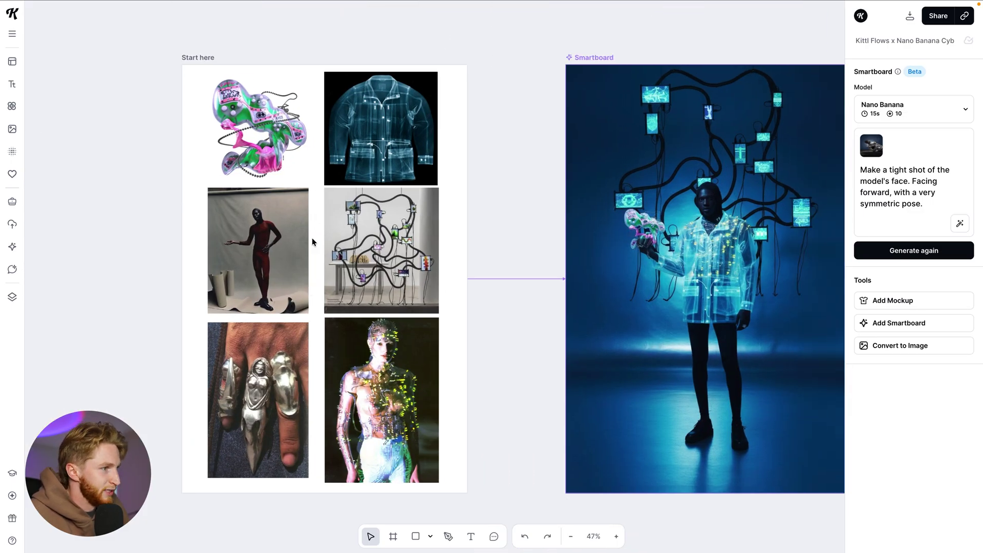
{"action": "scroll", "coordinate": [339, 296], "scroll_direction": "right", "scroll_amount": 10}
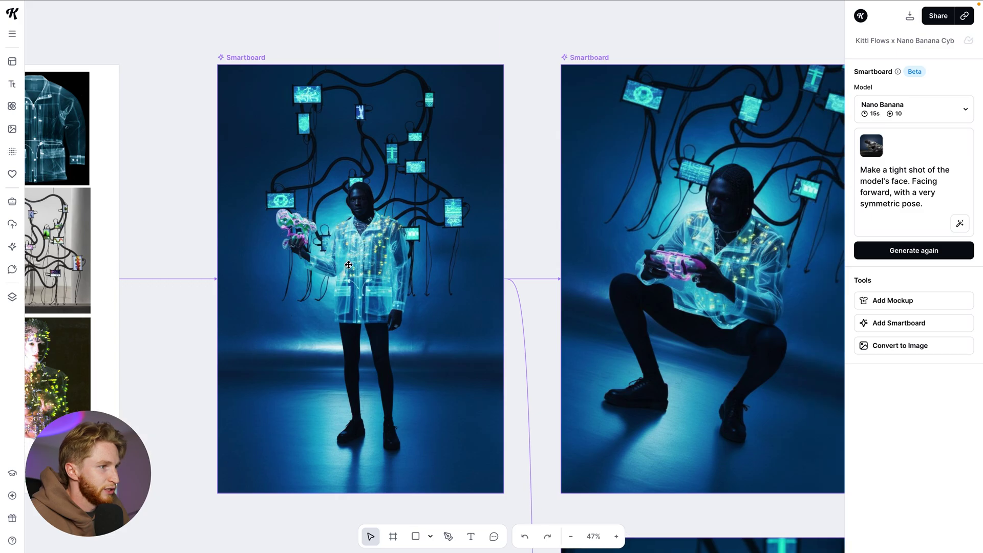
{"action": "scroll", "coordinate": [349, 264], "scroll_direction": "up", "scroll_amount": 1}
{"action": "scroll", "coordinate": [384, 270], "scroll_direction": "right", "scroll_amount": 6}
{"action": "left_click", "coordinate": [510, 269]}
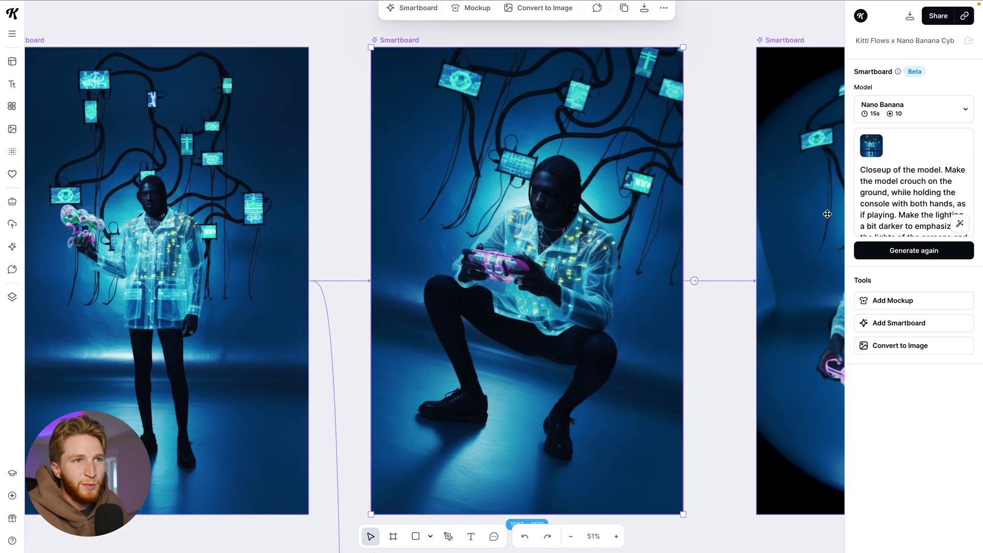
{"action": "scroll", "coordinate": [670, 241], "scroll_direction": "right", "scroll_amount": 13}
{"action": "scroll", "coordinate": [670, 241], "scroll_direction": "down", "scroll_amount": 4}
{"action": "scroll", "coordinate": [500, 241], "scroll_direction": "down", "scroll_amount": 5}
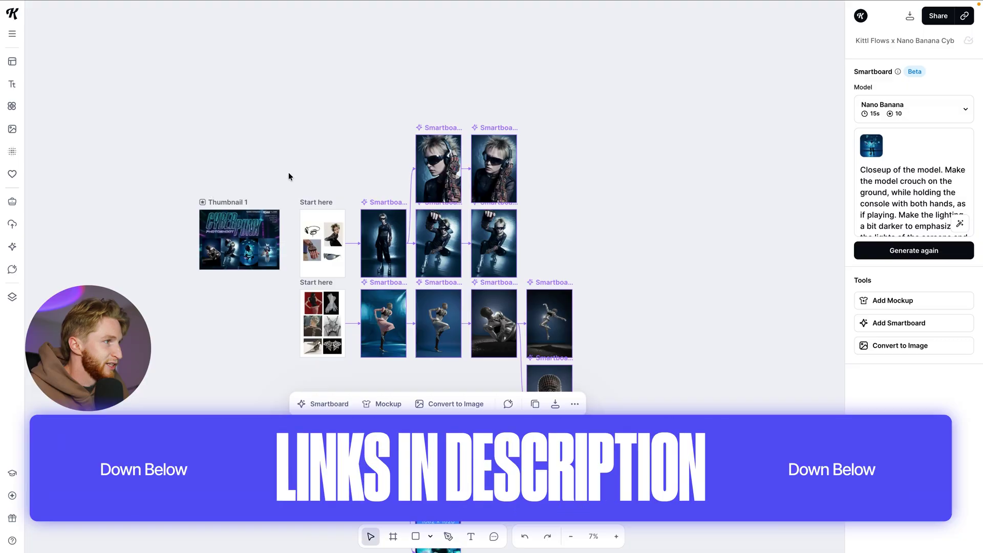
{"action": "scroll", "coordinate": [204, 237], "scroll_direction": "up", "scroll_amount": 5}
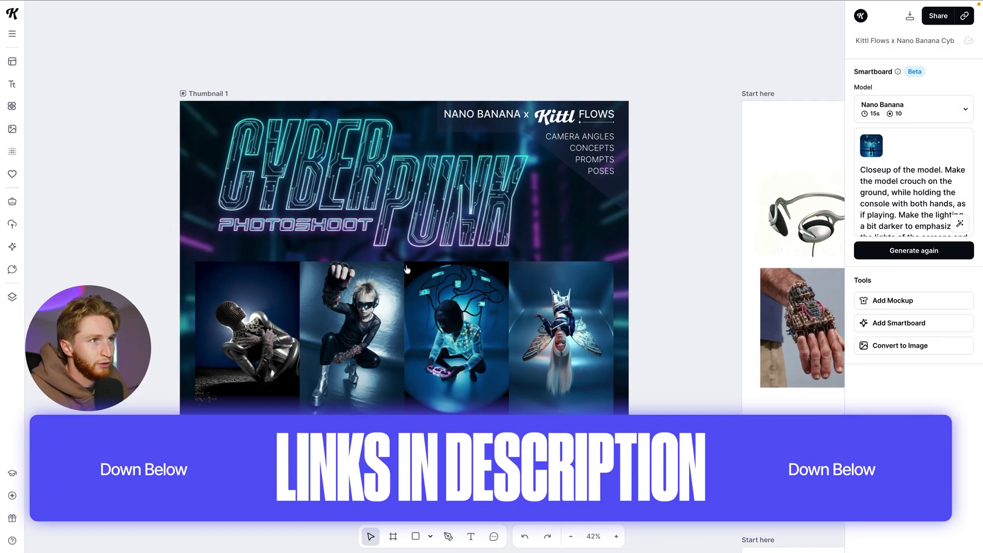
{"action": "scroll", "coordinate": [415, 269], "scroll_direction": "down", "scroll_amount": 2}
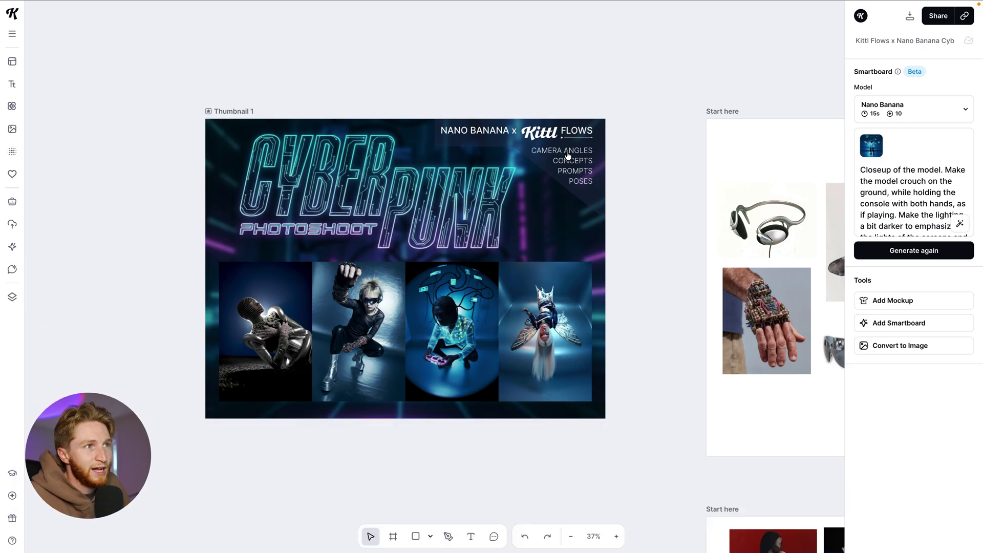
{"action": "scroll", "coordinate": [528, 189], "scroll_direction": "right", "scroll_amount": 3}
{"action": "scroll", "coordinate": [465, 210], "scroll_direction": "right", "scroll_amount": 10}
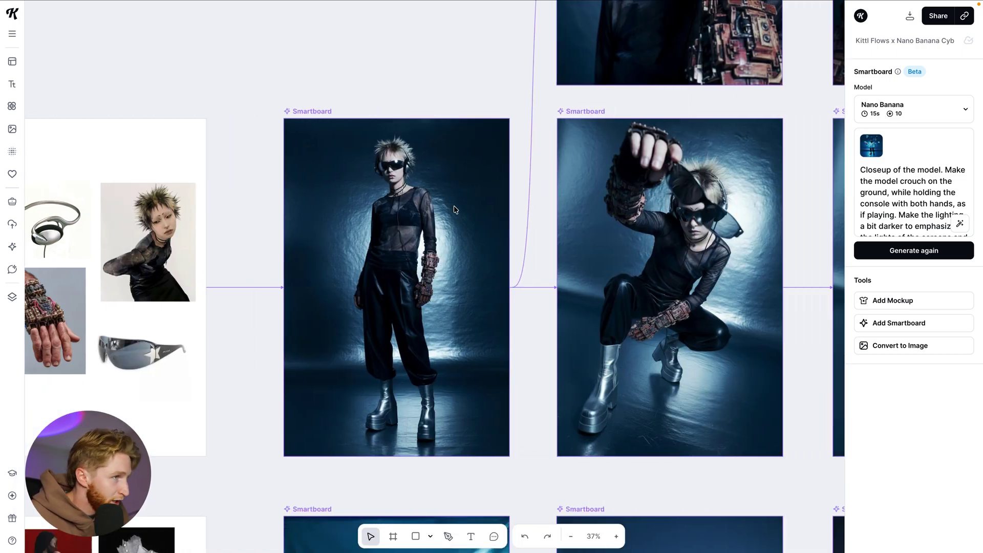
{"action": "scroll", "coordinate": [461, 215], "scroll_direction": "down", "scroll_amount": 3}
{"action": "scroll", "coordinate": [464, 235], "scroll_direction": "right", "scroll_amount": 4}
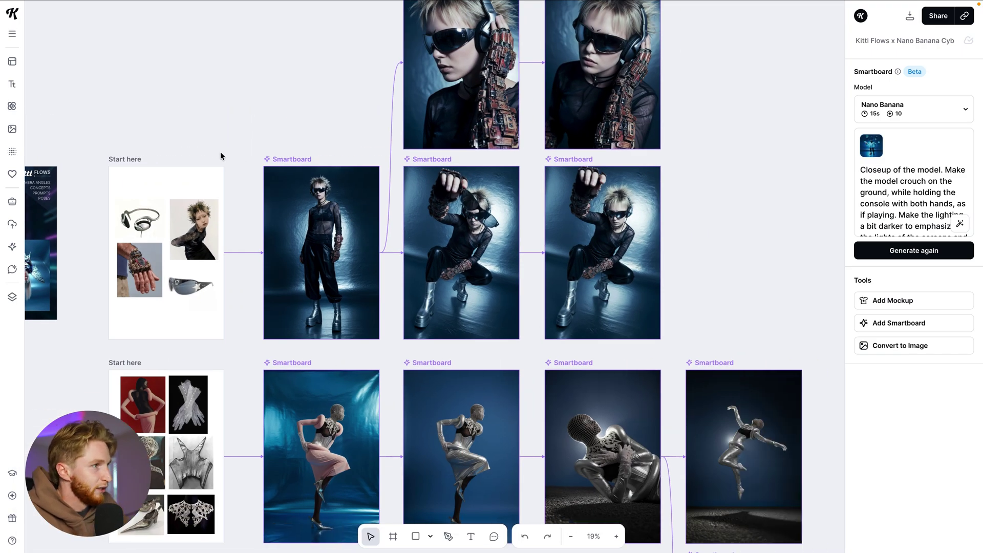
{"action": "scroll", "coordinate": [220, 156], "scroll_direction": "up", "scroll_amount": 4}
{"action": "scroll", "coordinate": [369, 198], "scroll_direction": "down", "scroll_amount": 8}
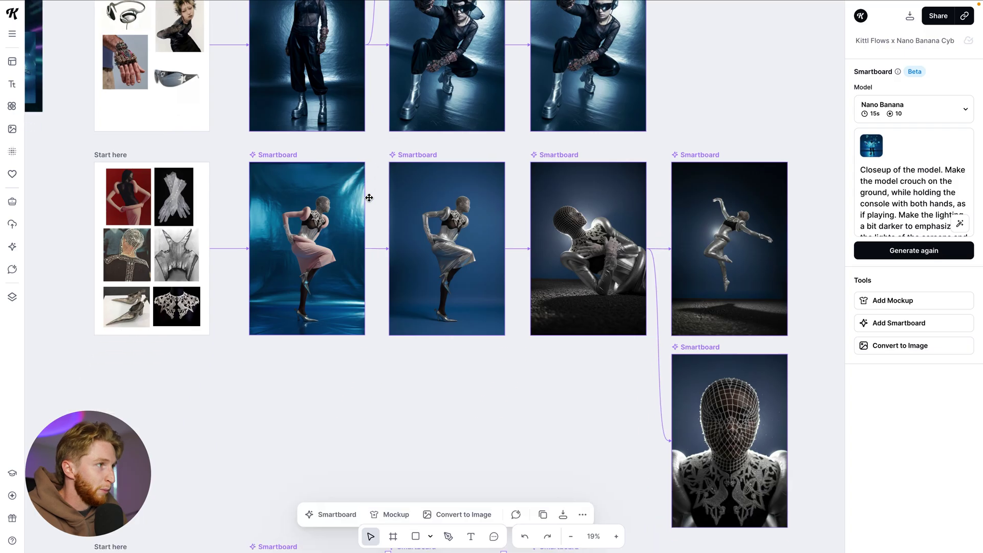
{"action": "scroll", "coordinate": [421, 214], "scroll_direction": "down", "scroll_amount": 15}
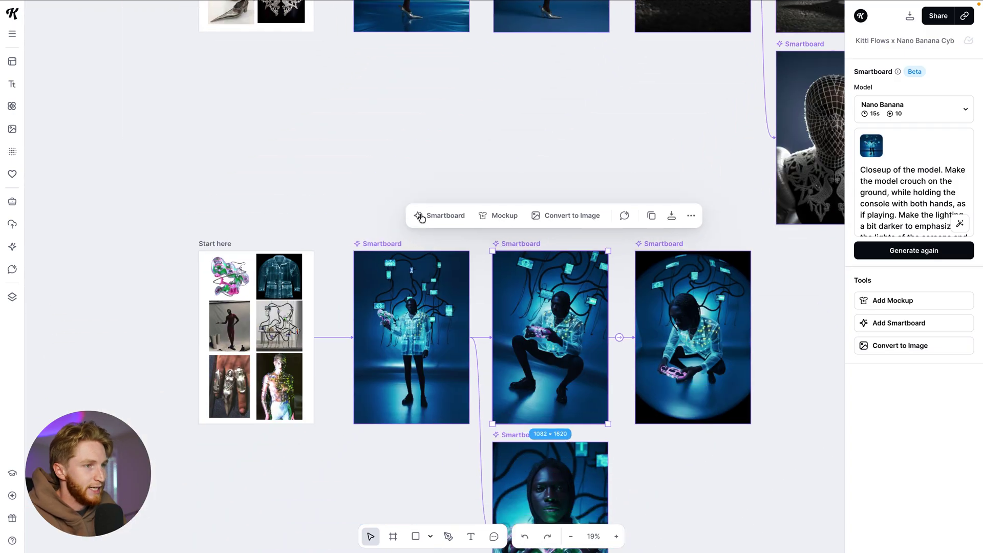
{"action": "scroll", "coordinate": [421, 214], "scroll_direction": "down", "scroll_amount": 3}
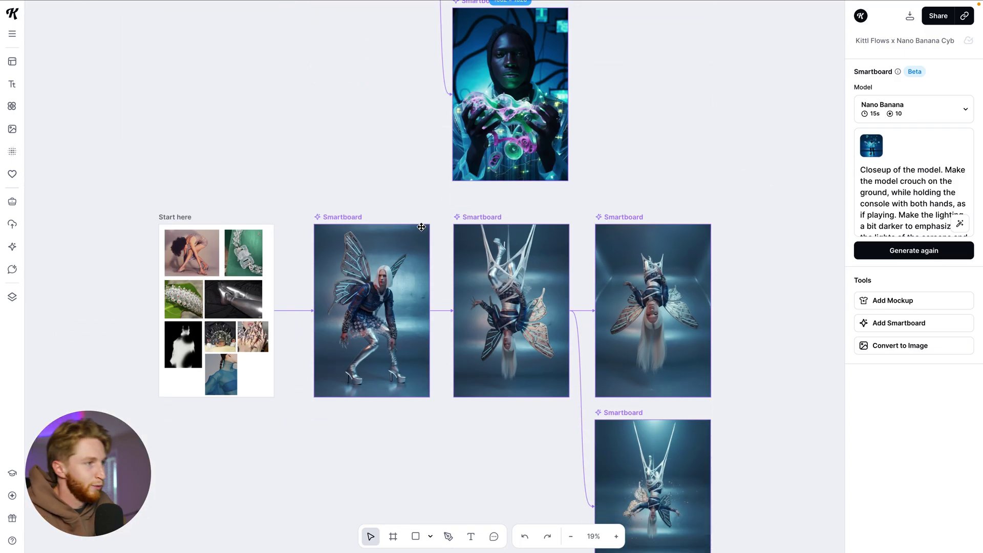
{"action": "scroll", "coordinate": [421, 227], "scroll_direction": "down", "scroll_amount": 5}
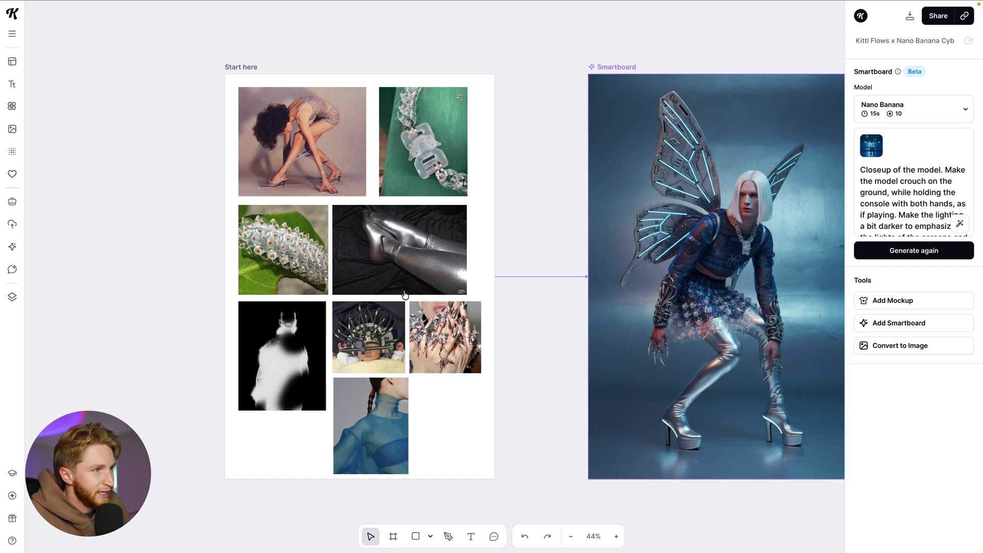
Branch a Smartboard from the fish-eye image, prompting the same character, pose and angle in a green field
{"action": "scroll", "coordinate": [430, 347], "scroll_direction": "right", "scroll_amount": 10}
{"action": "scroll", "coordinate": [410, 343], "scroll_direction": "down", "scroll_amount": 5}
{"action": "scroll", "coordinate": [388, 341], "scroll_direction": "down", "scroll_amount": 5}
{"action": "scroll", "coordinate": [389, 342], "scroll_direction": "down", "scroll_amount": 5}
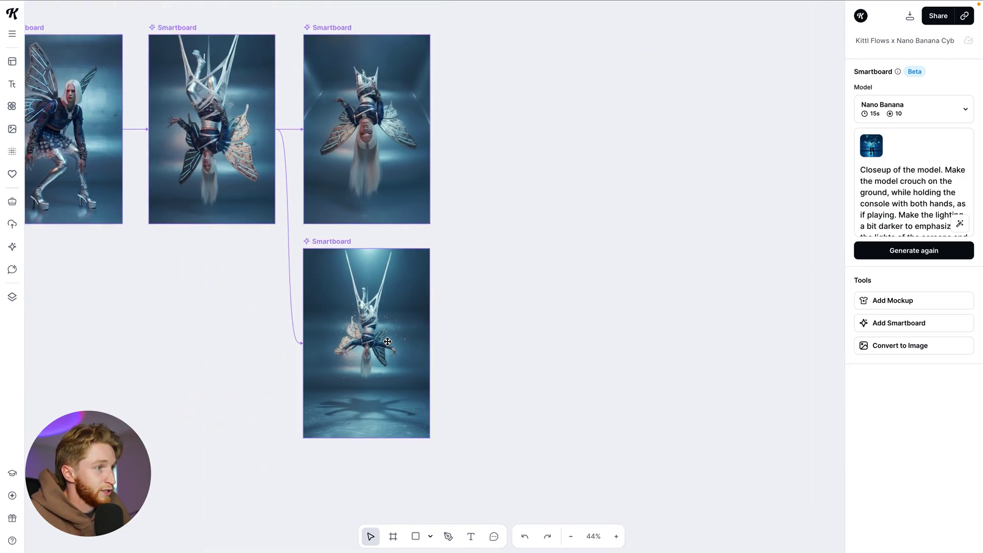
{"action": "scroll", "coordinate": [387, 341], "scroll_direction": "up", "scroll_amount": 3}
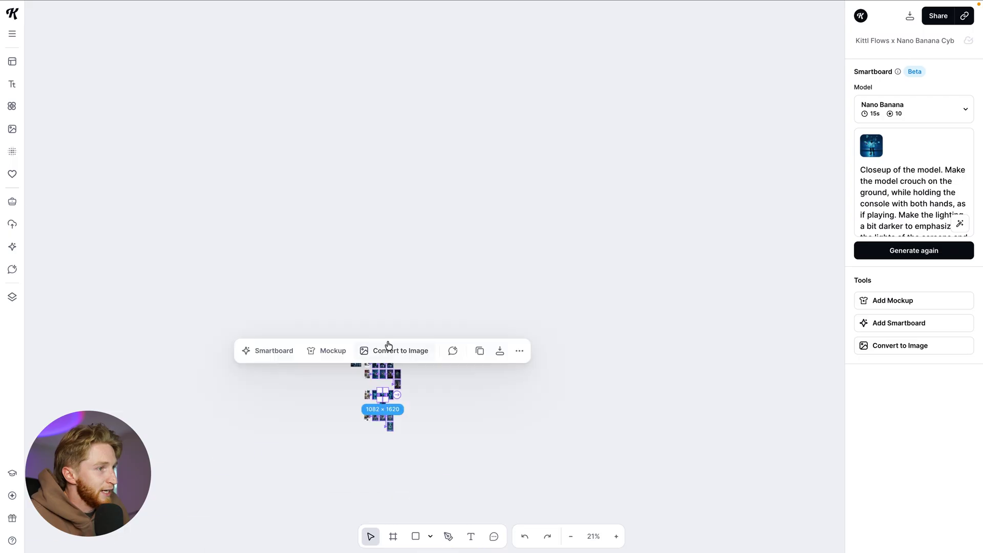
{"action": "scroll", "coordinate": [388, 379], "scroll_direction": "up", "scroll_amount": 5}
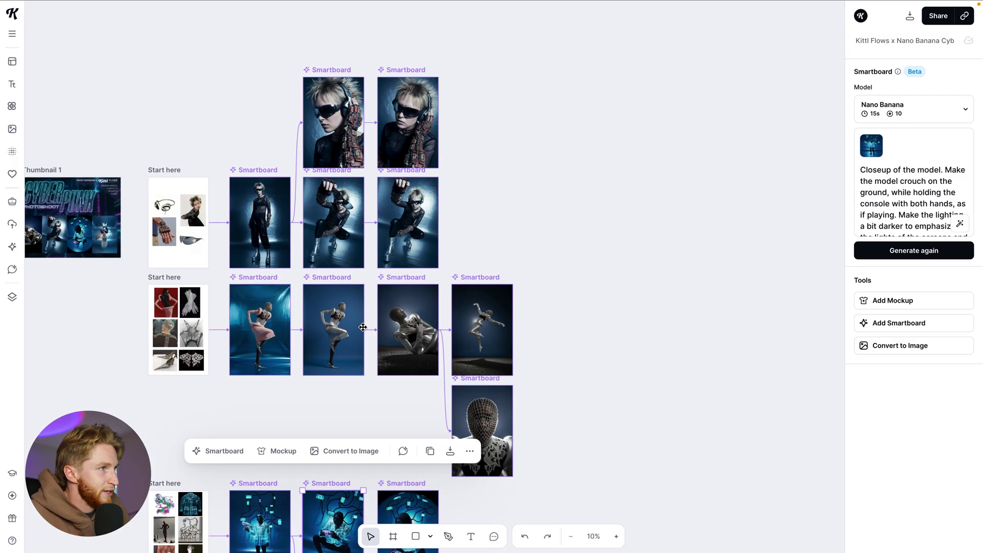
{"action": "scroll", "coordinate": [363, 327], "scroll_direction": "down", "scroll_amount": 7}
{"action": "scroll", "coordinate": [363, 327], "scroll_direction": "left", "scroll_amount": 1}
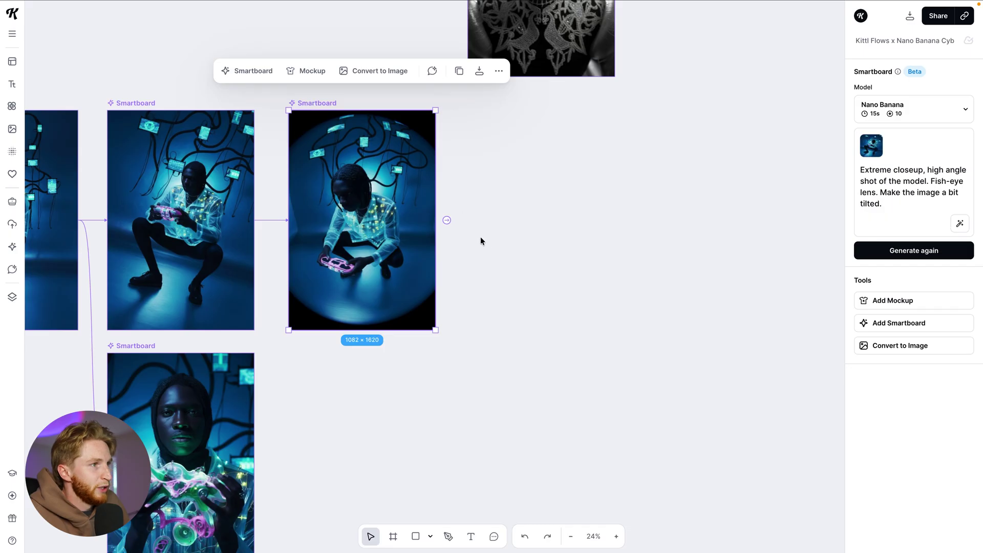
{"action": "left_click", "coordinate": [448, 220]}
{"action": "left_click", "coordinate": [946, 193]}
{"action": "type", "text": "ke"}
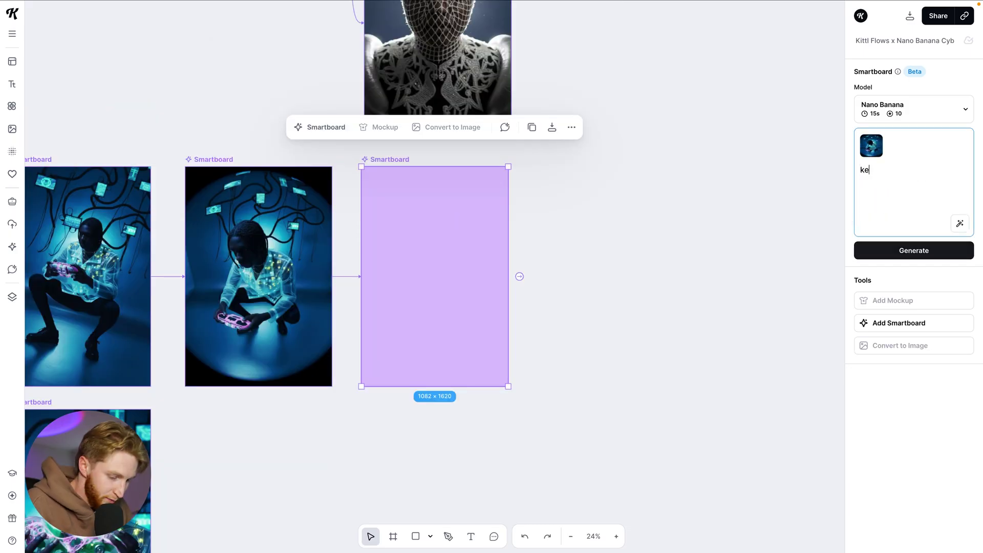
{"action": "type", "text": "ep the same character, photogr"}
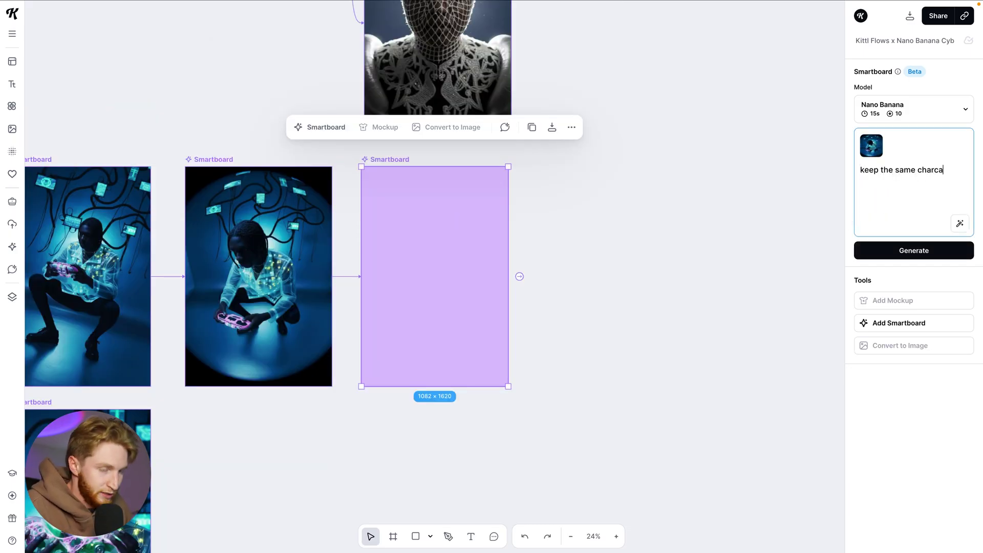
{"action": "type", "text": "aphy style, and angle"}
{"action": "left_click", "coordinate": [861, 181]}
{"action": "type", "text": "pose,"}
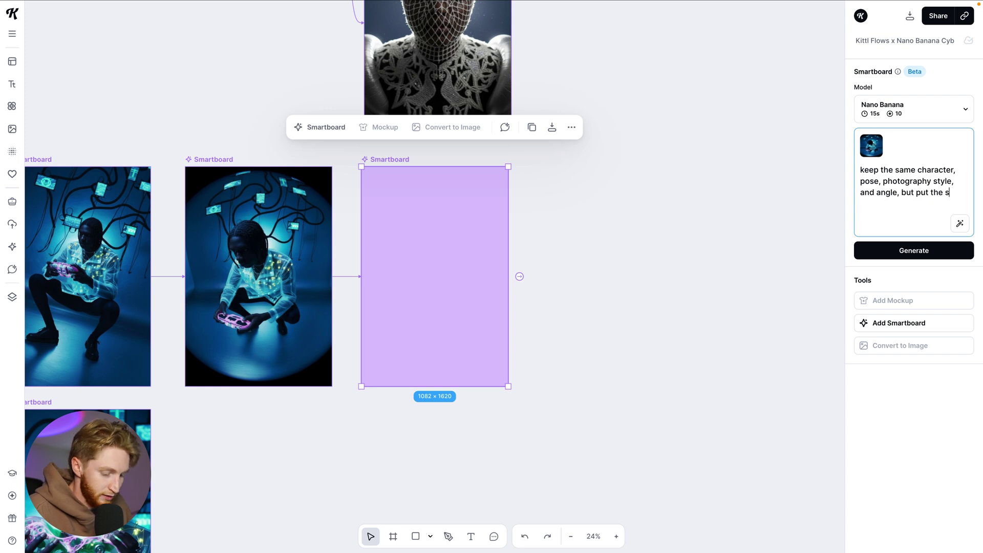
{"action": "type", "text": "ect in the mifd"}
{"action": "key", "text": "BackSpace"}
{"action": "key", "text": "BackSpace"}
{"action": "type", "text": "ddle of a green lush field with blue cloudy skies, surreal me"}
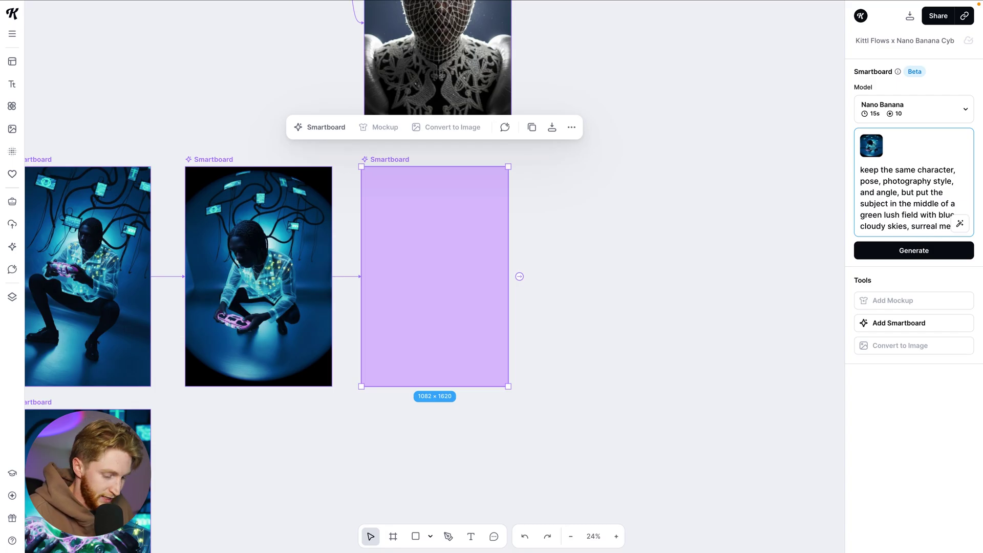
{"action": "type", "text": "tallic feeling"}
{"action": "key", "text": "Return"}
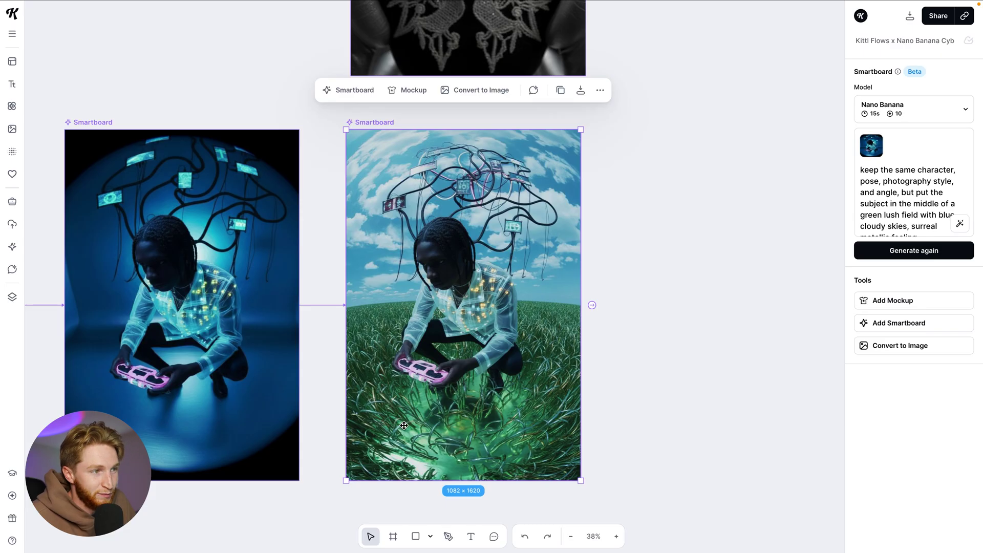
{"action": "scroll", "coordinate": [487, 426], "scroll_direction": "right", "scroll_amount": 2}
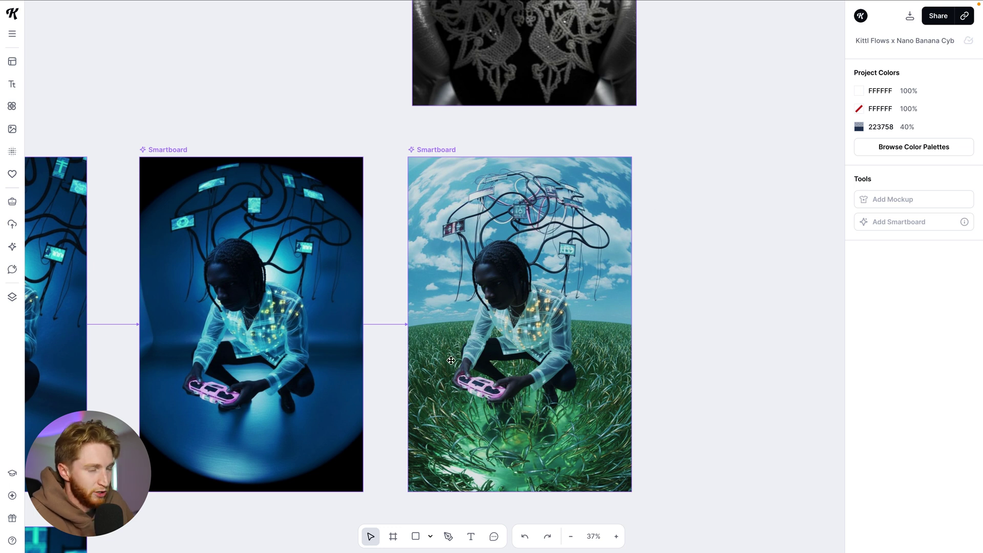
{"action": "scroll", "coordinate": [632, 381], "scroll_direction": "down", "scroll_amount": 5}
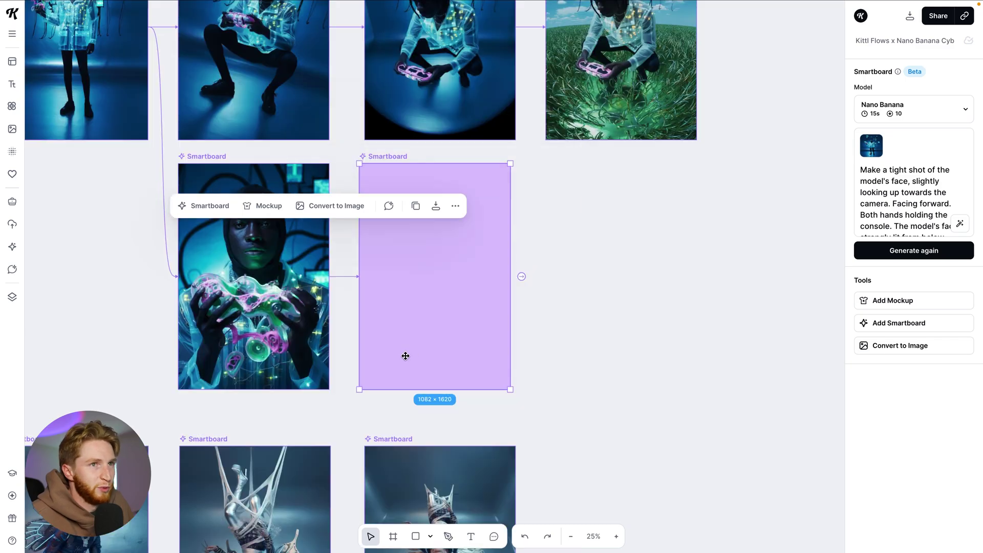
Branch a Smartboard from the close-up portrait with a prompt for a white backdrop and uneven studio lighting
{"action": "left_click", "coordinate": [913, 204]}
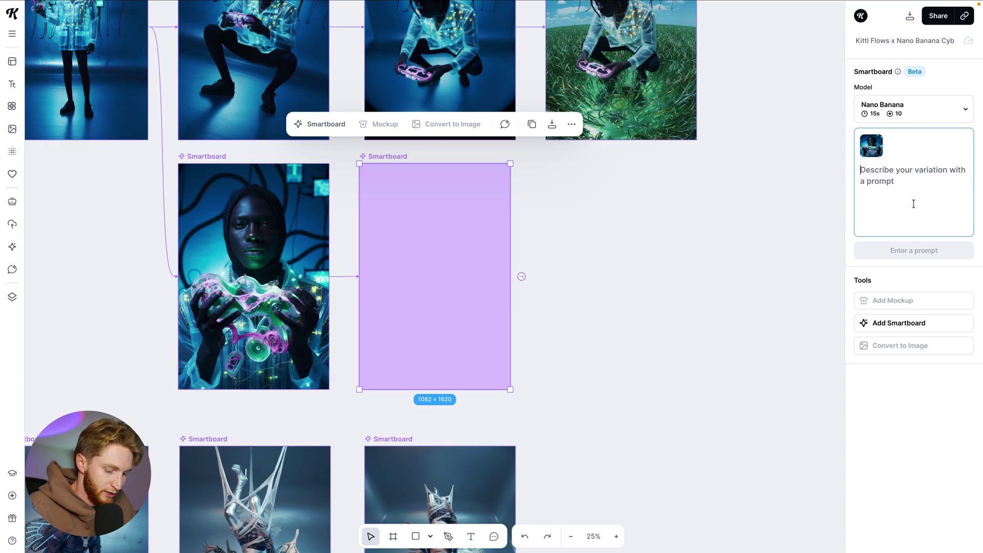
{"action": "type", "text": "change the background to a"}
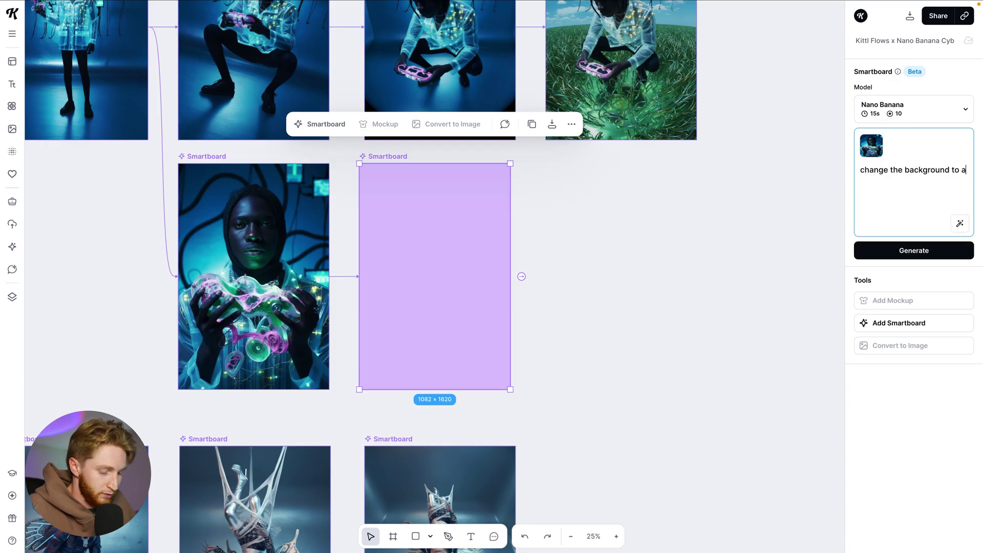
{"action": "type", "text": " white backgroun"}
{"action": "key", "text": "BackSpace"}
{"action": "key", "text": "BackSpace"}
{"action": "key", "text": "BackSpace"}
{"action": "key", "text": "BackSpace"}
{"action": "key", "text": "BackSpace"}
{"action": "type", "text": "drop, uneven studio light"}
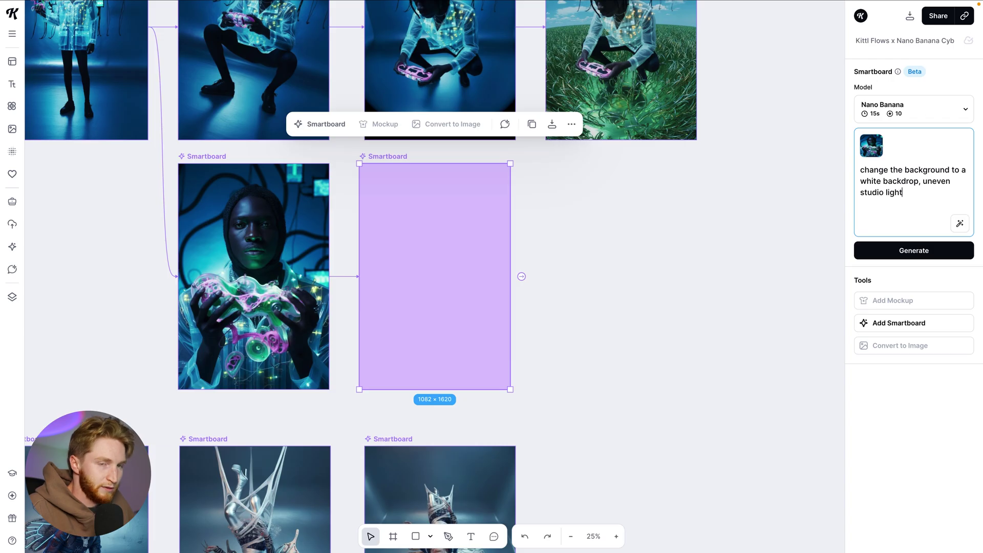
{"action": "key", "text": "ctrl+Return"}
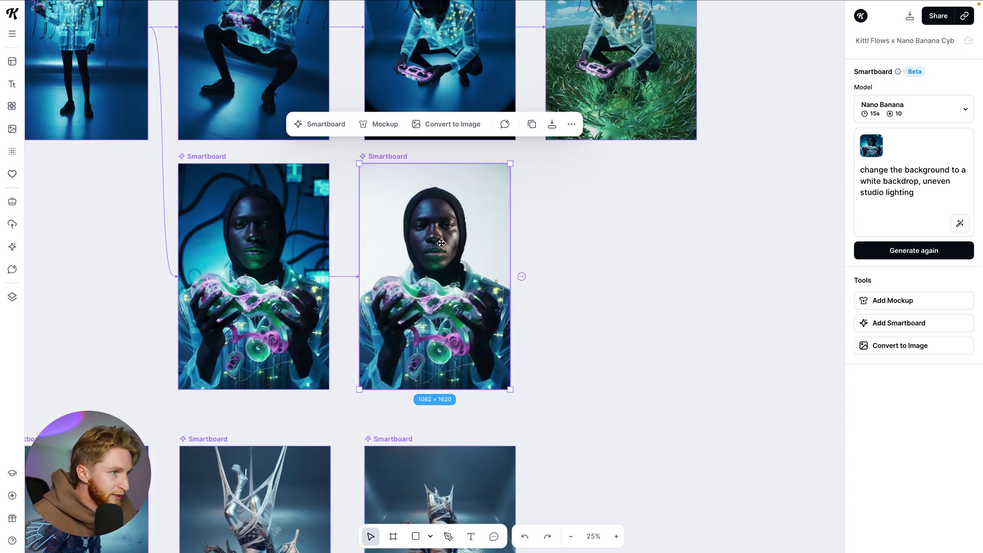
{"action": "scroll", "coordinate": [472, 287], "scroll_direction": "up", "scroll_amount": 2}
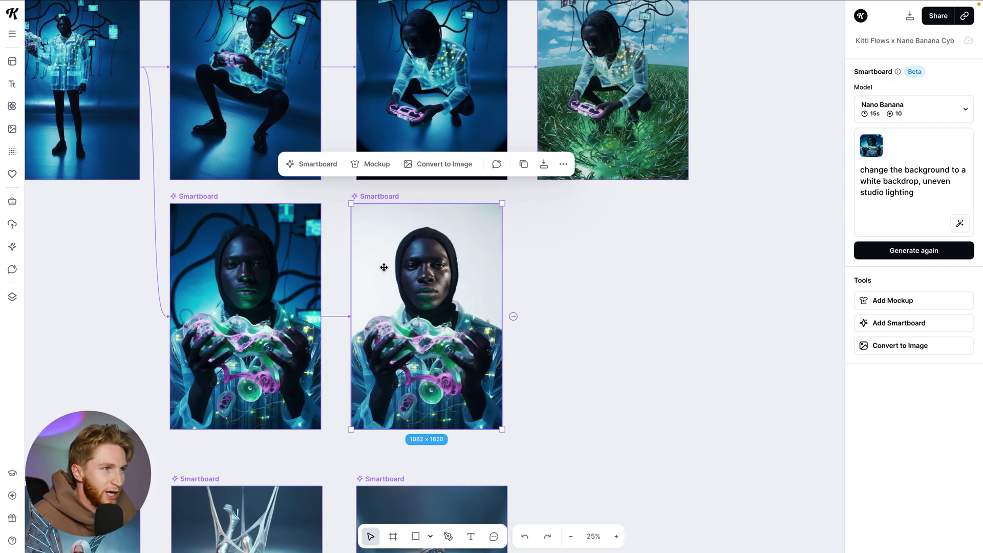
{"action": "scroll", "coordinate": [435, 307], "scroll_direction": "up", "scroll_amount": 2}
{"action": "scroll", "coordinate": [436, 308], "scroll_direction": "left", "scroll_amount": 2}
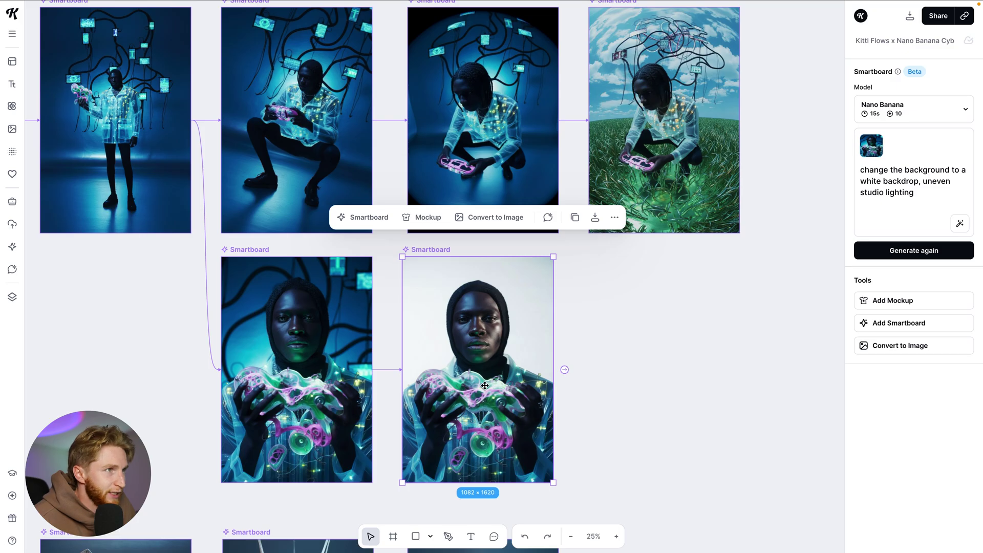